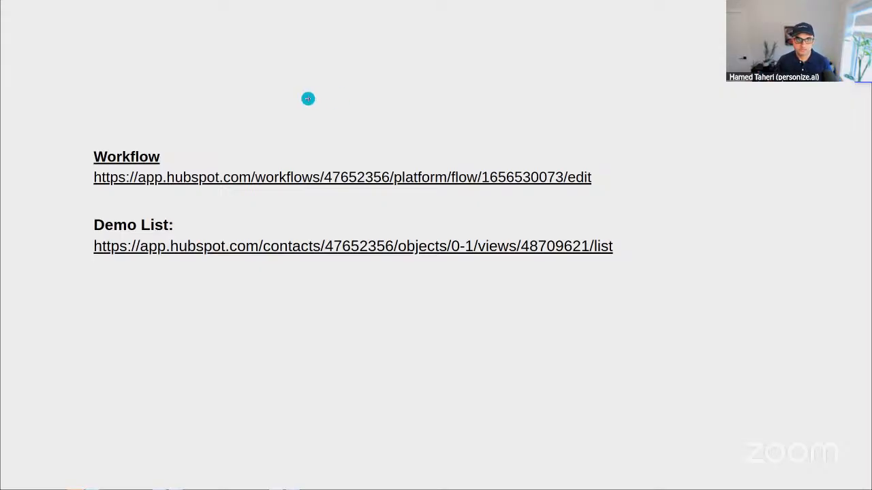
Step: Exit the slide presentation, switch to the HubSpot Form to Personize Email - Demo workflow, and open its form-submission enrollment trigger
key(alt+Tab)
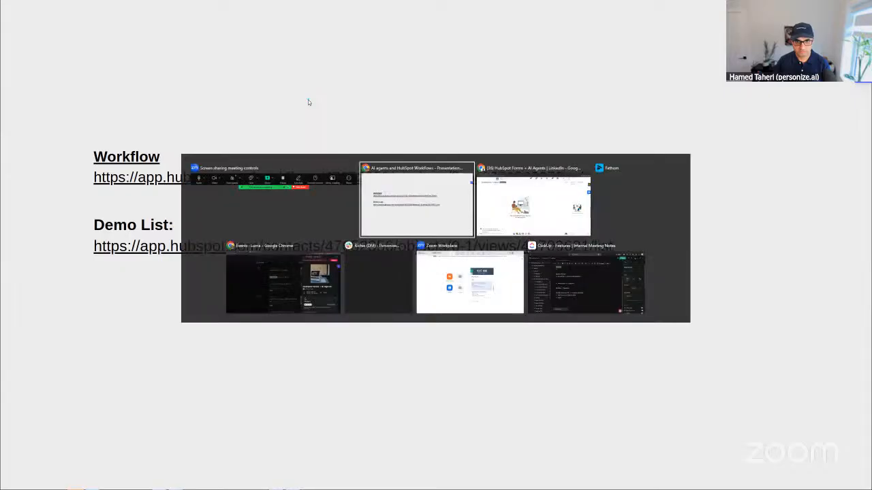
key(Escape)
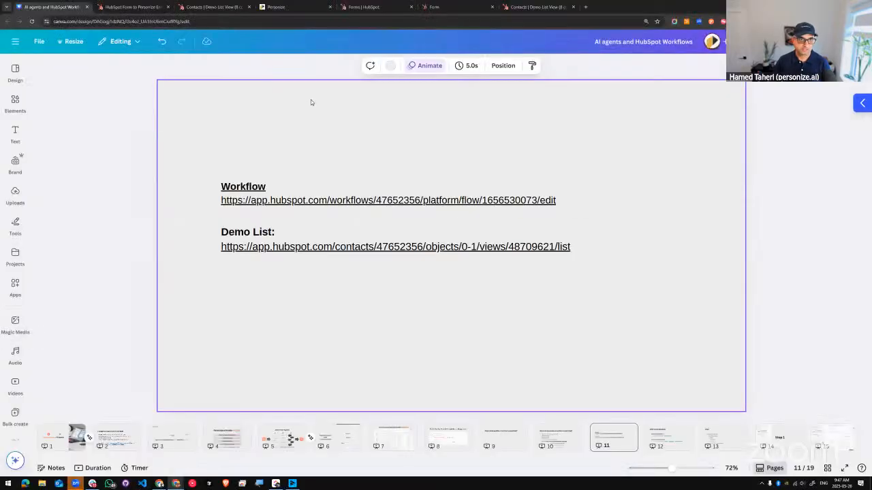
click(115, 6)
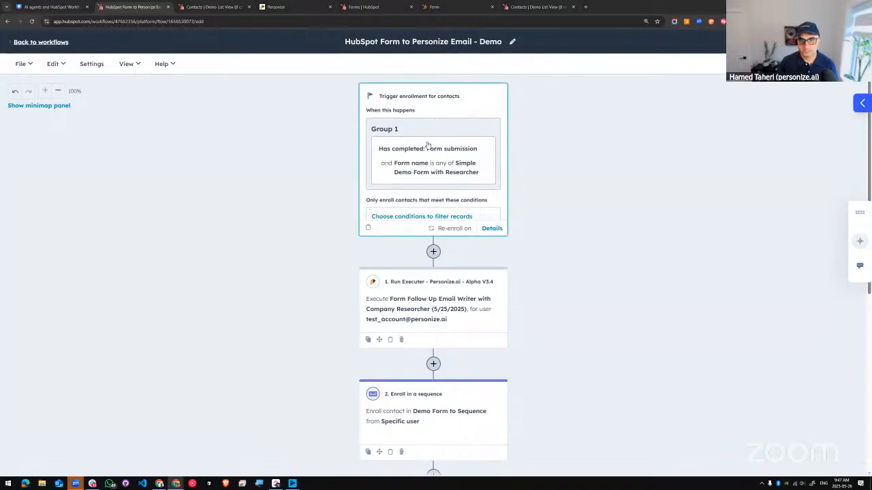
click(451, 150)
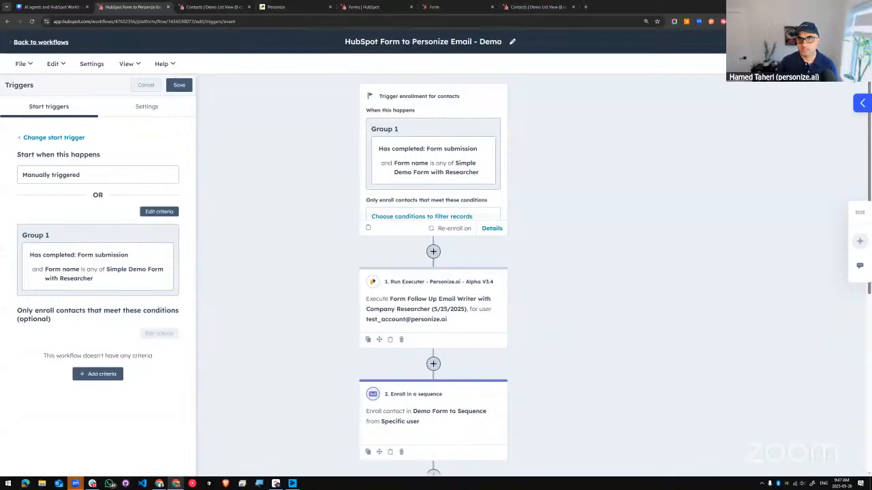
Step: Switch to the demo web form and page through its contact details, company and requirements pages without submitting it
click(461, 8)
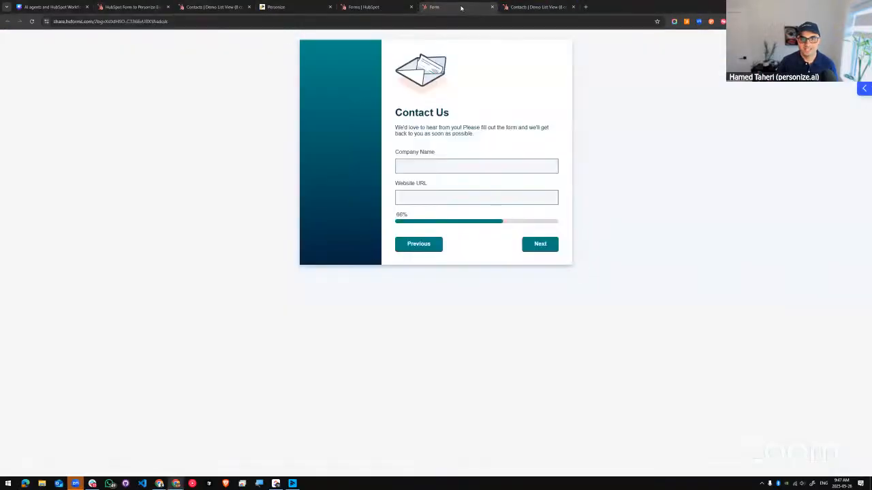
click(413, 248)
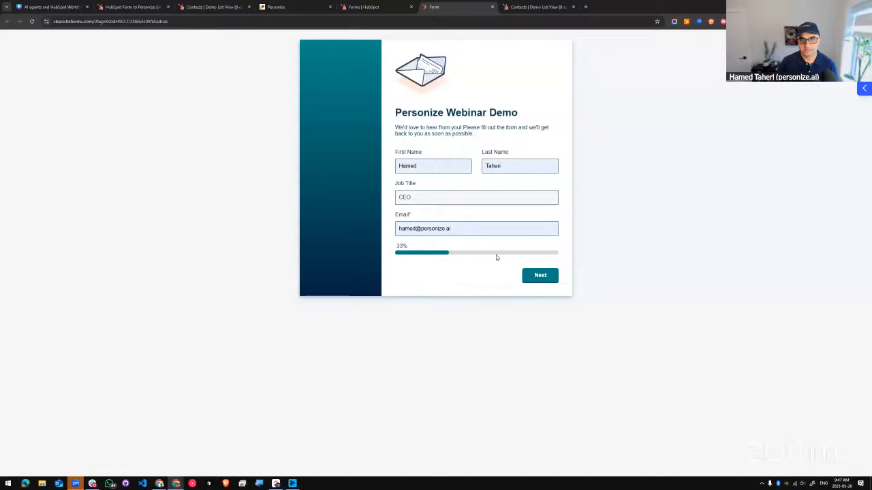
click(548, 275)
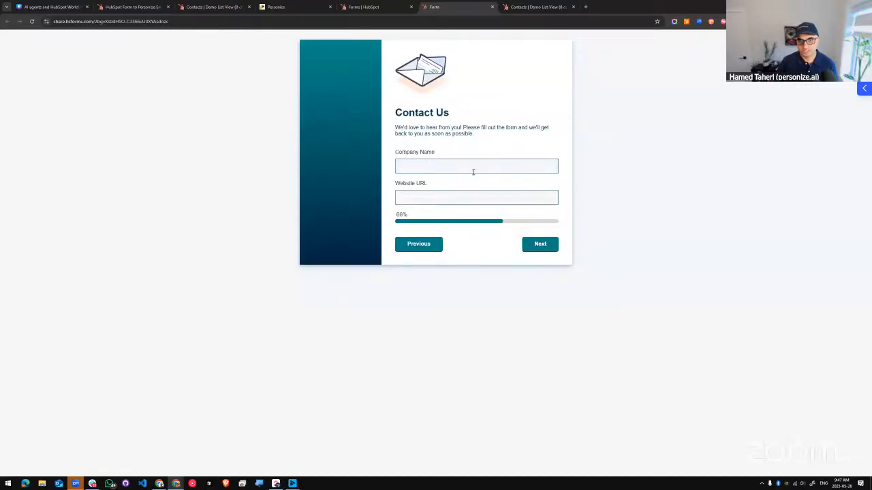
click(536, 243)
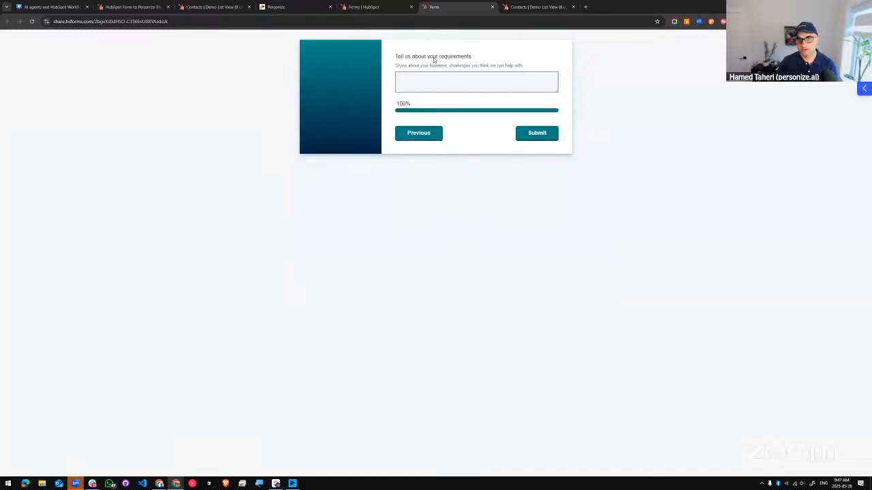
click(419, 133)
Step: In the workflow, open the Run Executer action, review its template and input mappings, and keep Wait for Result at Yes
click(135, 6)
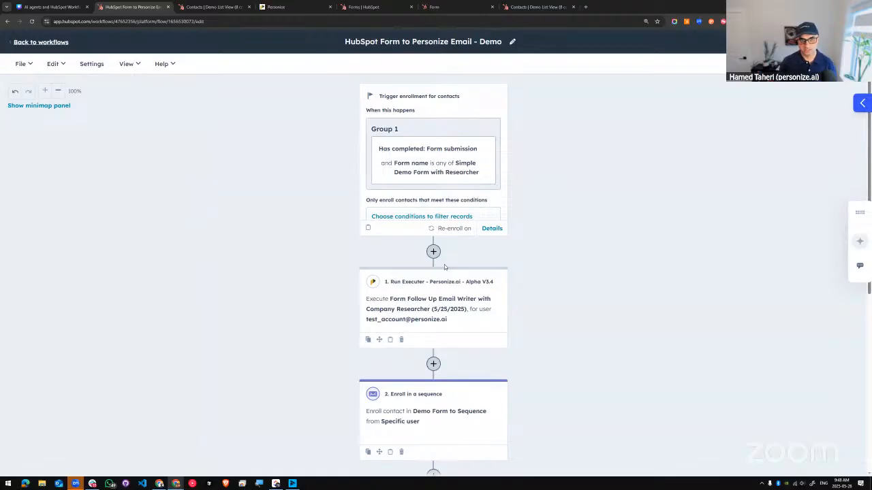
click(480, 290)
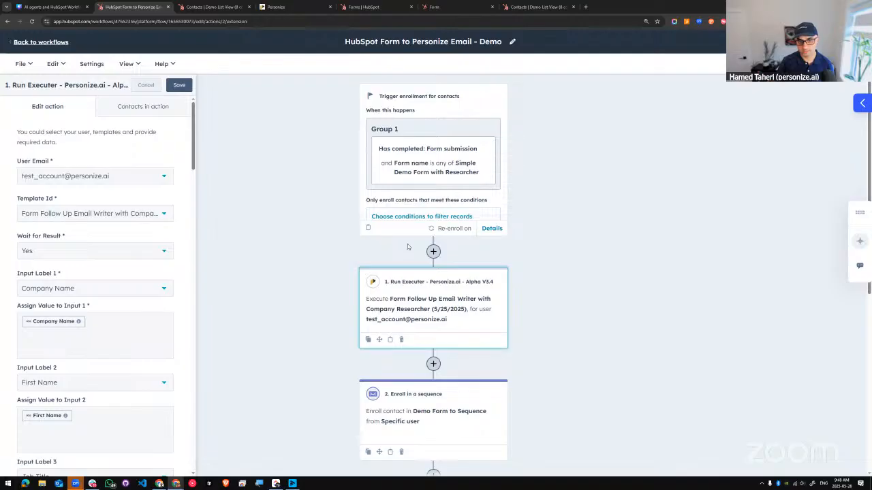
scroll(128, 301, down, 1)
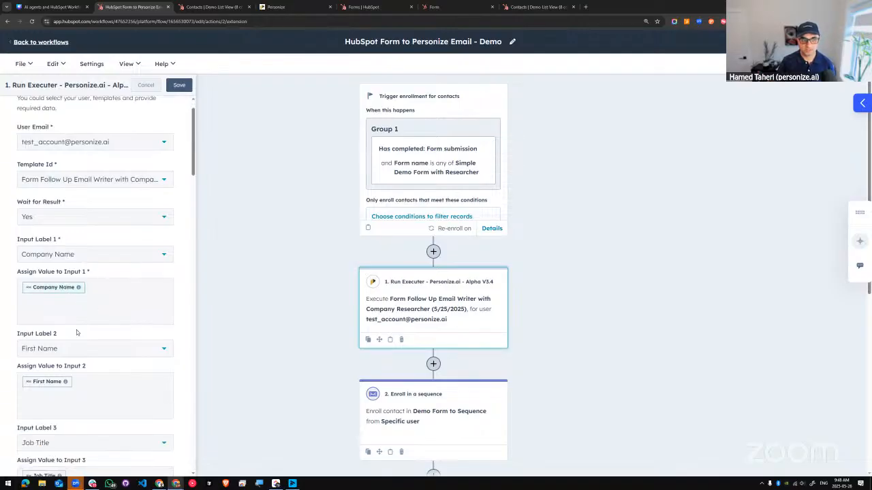
scroll(76, 332, down, 3)
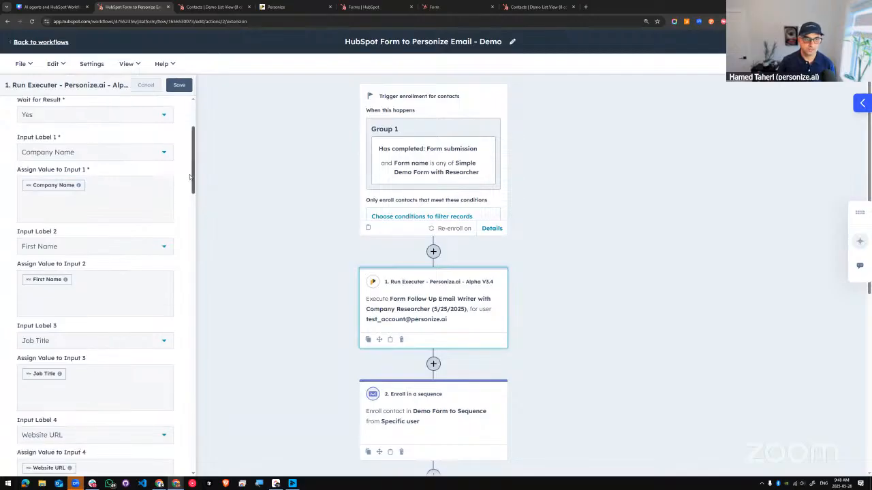
drag(193, 179, 182, 243)
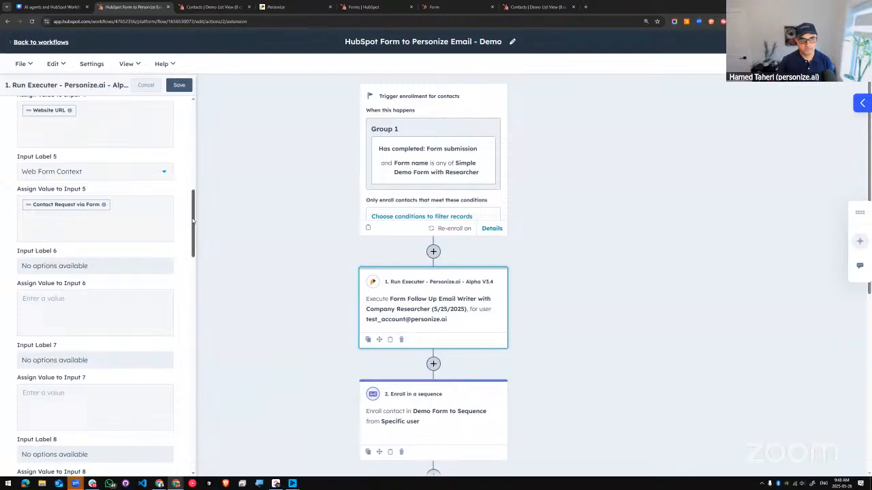
scroll(100, 204, up, 7)
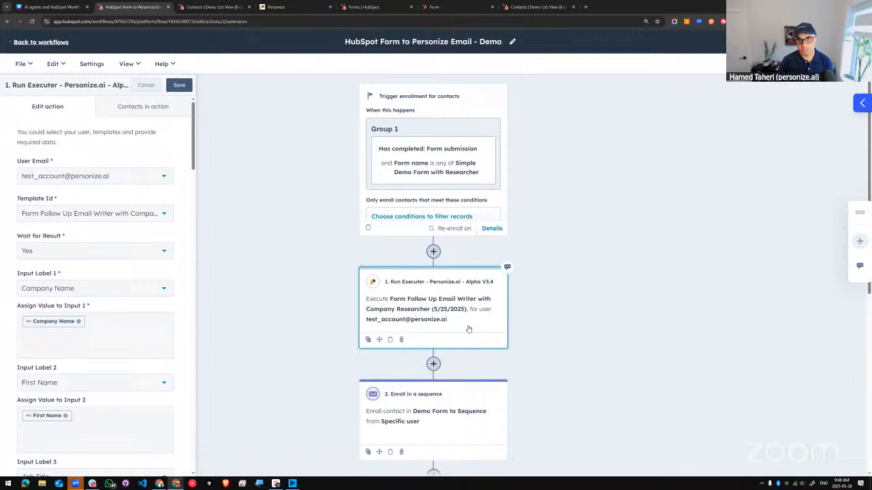
click(125, 251)
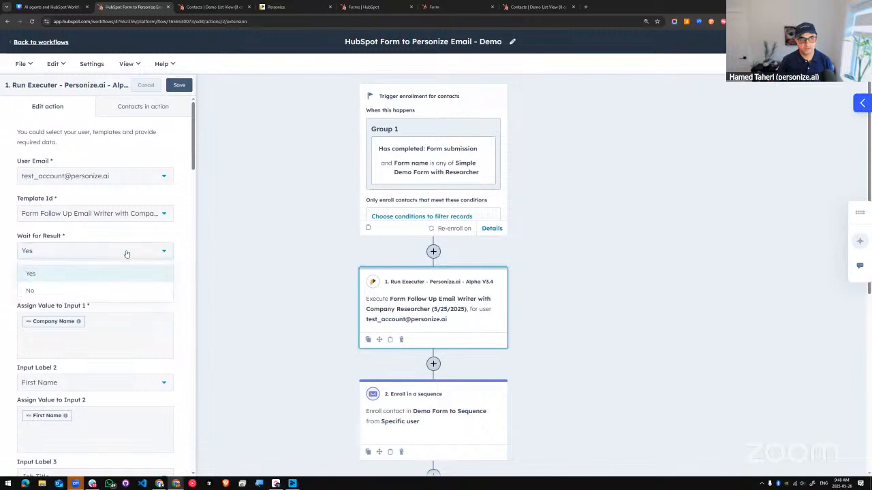
click(127, 271)
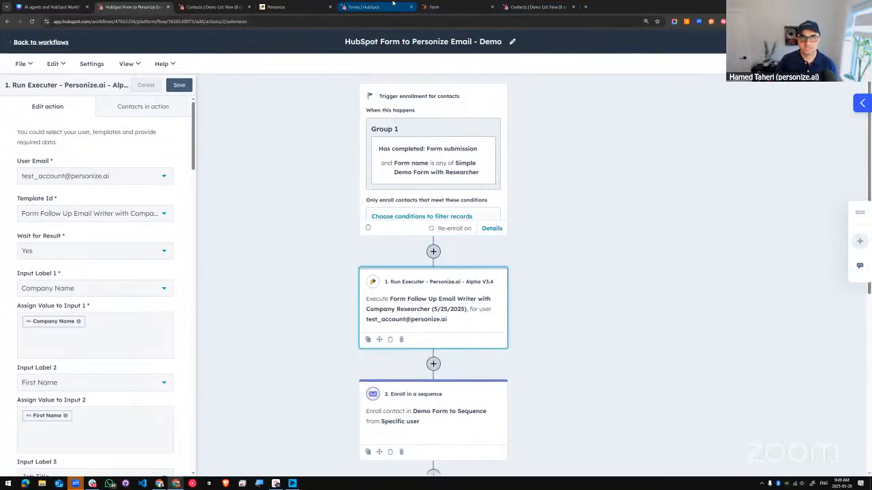
Step: In the Demo List View contacts, read the first contact's Personize email subject and full email body, and close the editor without changes
click(217, 7)
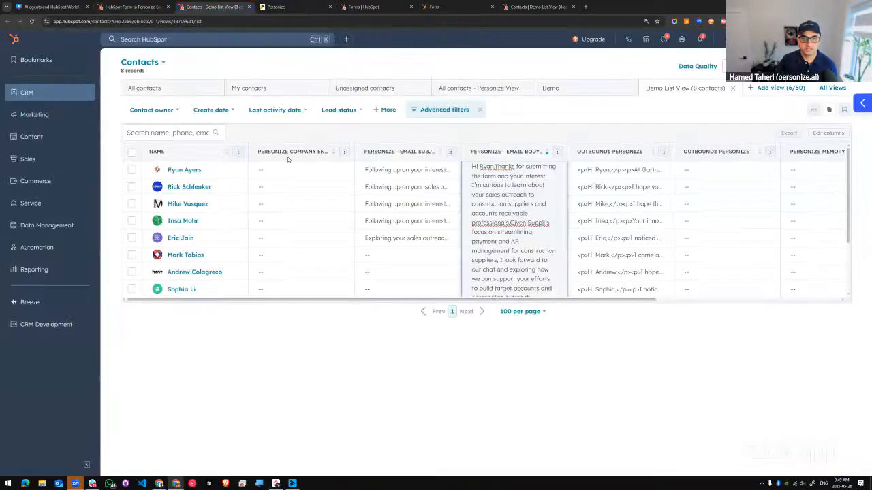
click(403, 170)
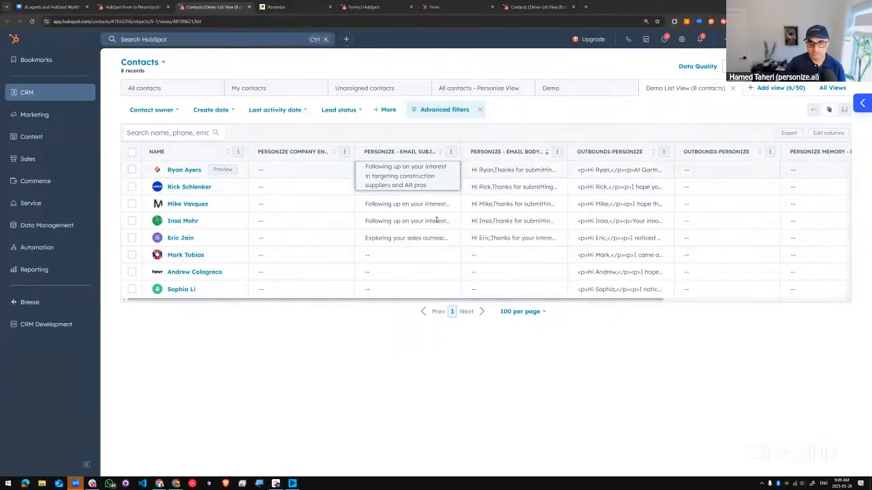
click(502, 170)
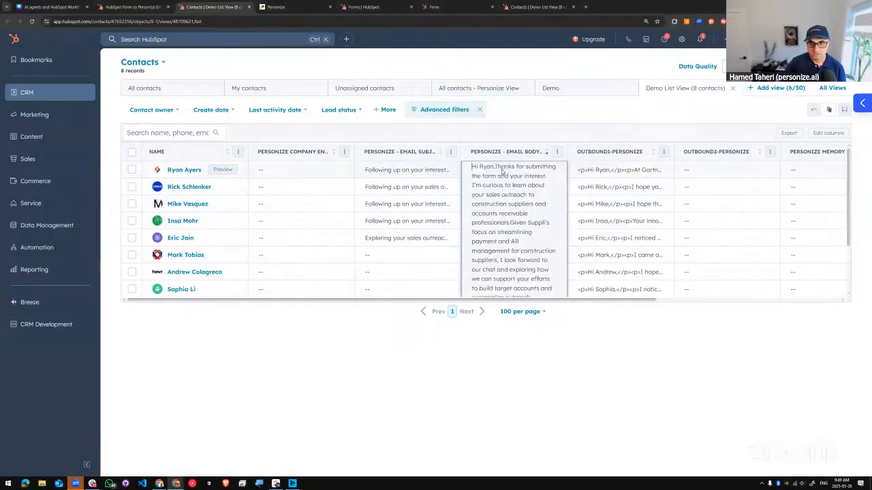
click(502, 170)
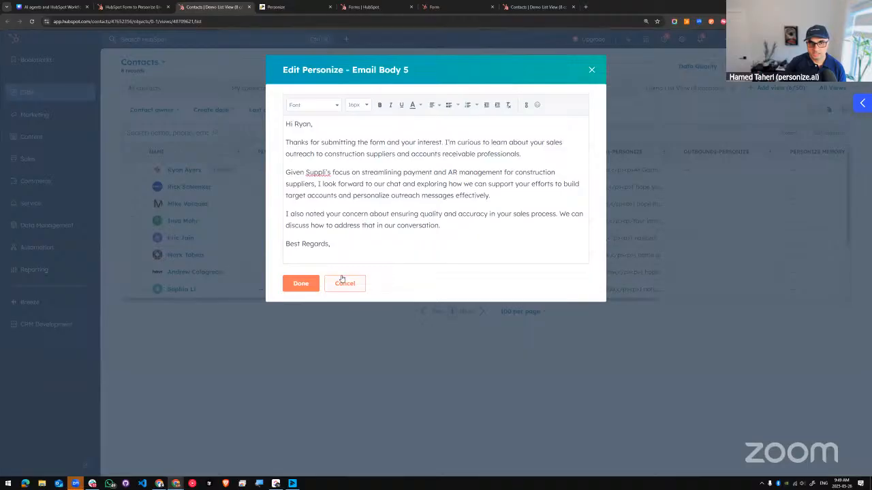
click(347, 286)
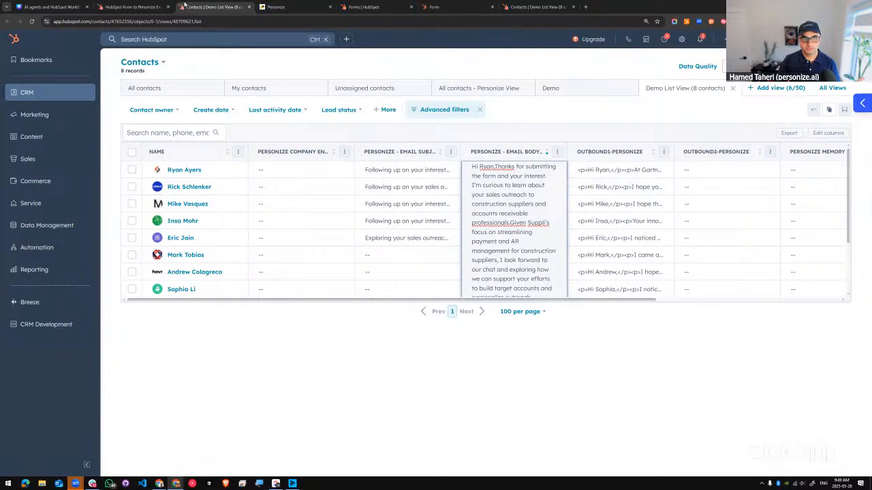
Step: Revisit the workflow, return to the contact list, and examine the second contact's email body, highlighting its sales outreach phrase before closing unchanged
click(132, 7)
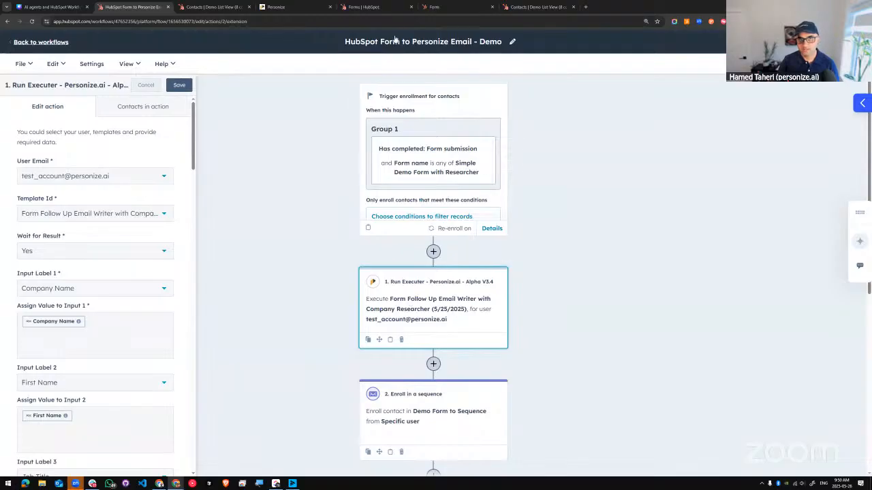
click(215, 8)
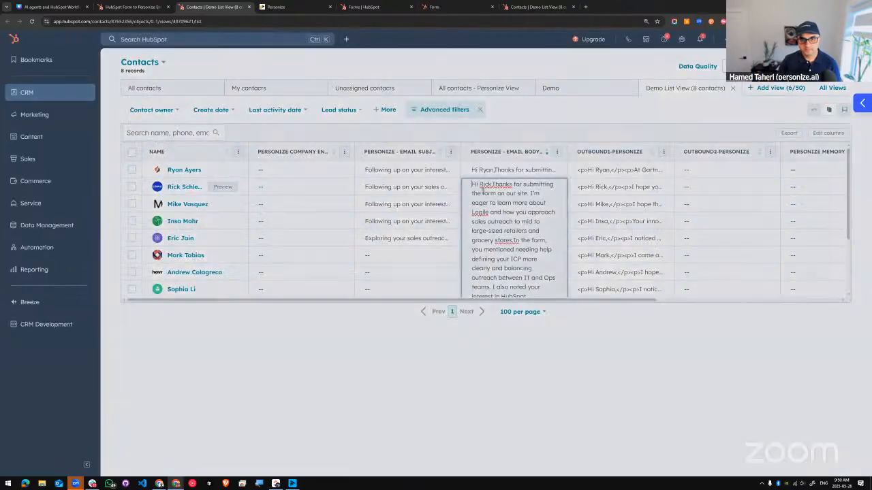
click(482, 191)
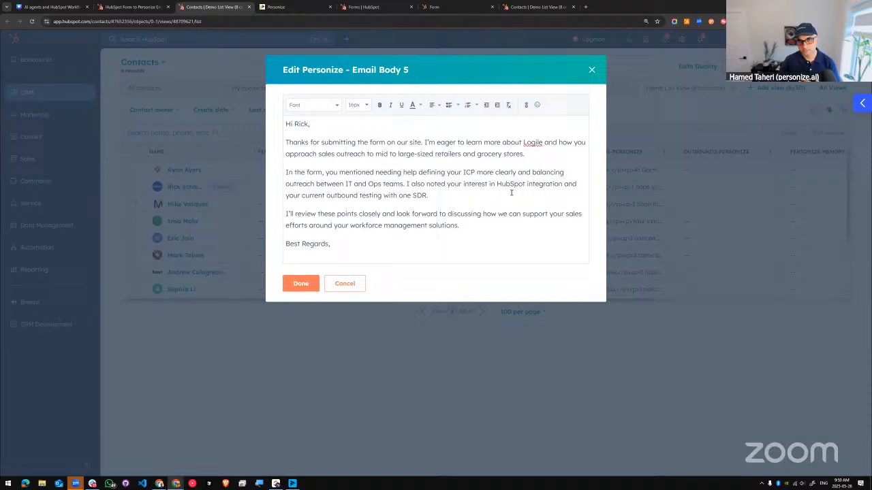
drag(526, 154, 340, 154)
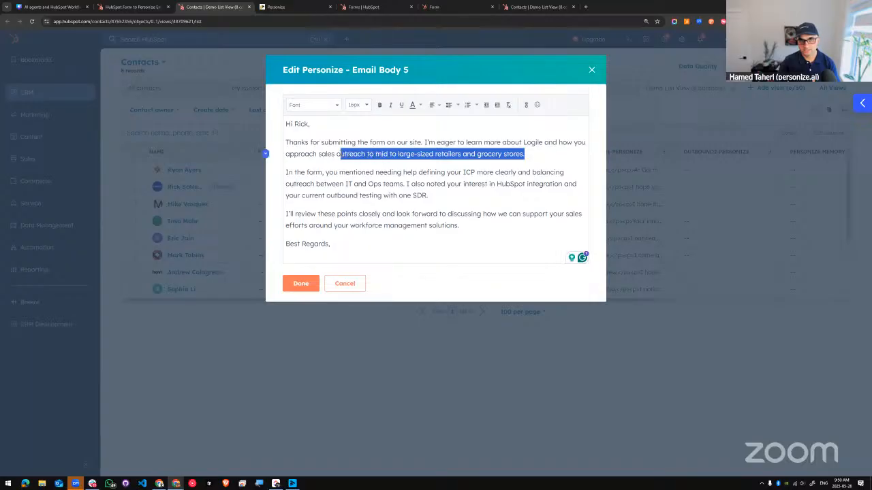
click(350, 225)
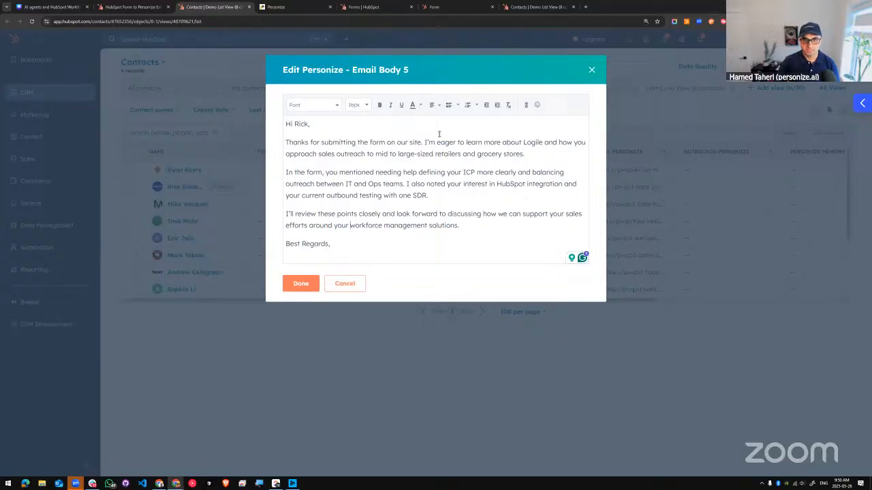
drag(399, 153, 524, 154)
click(446, 172)
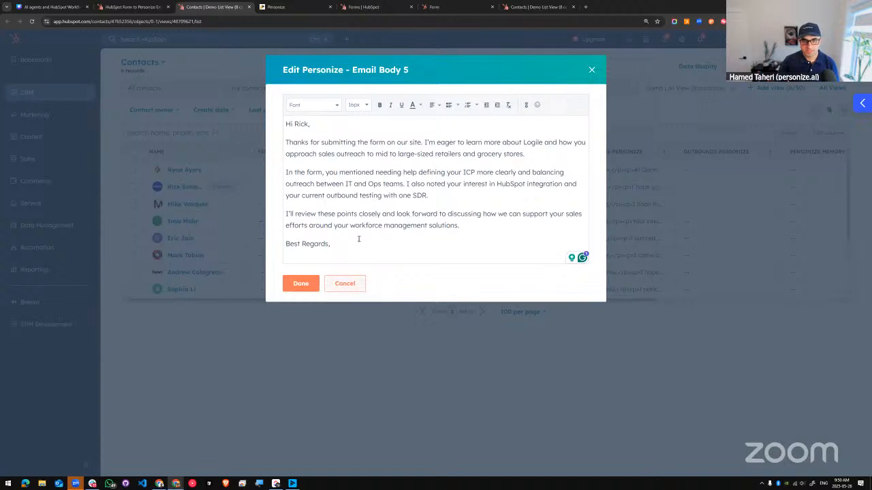
click(591, 69)
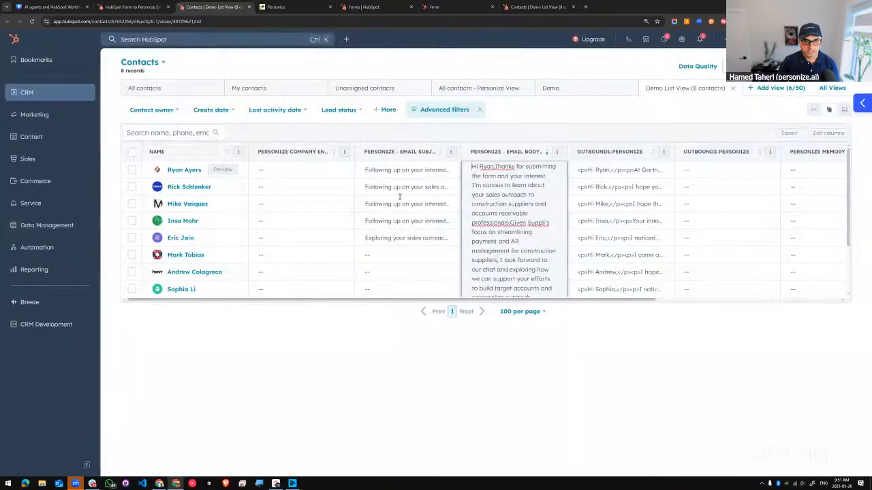
Step: Reopen the first contact's email body, highlight "construction suppliers and accounts receivable professionals", and close it without changes
click(518, 173)
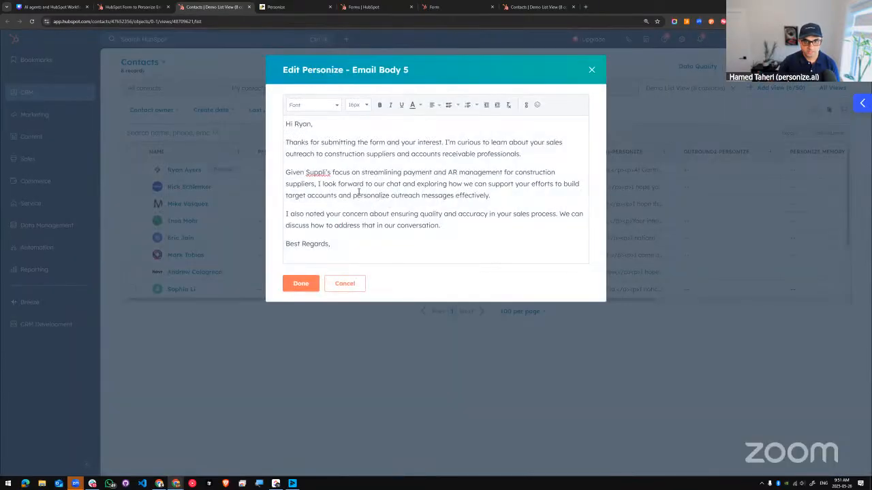
drag(526, 154, 324, 153)
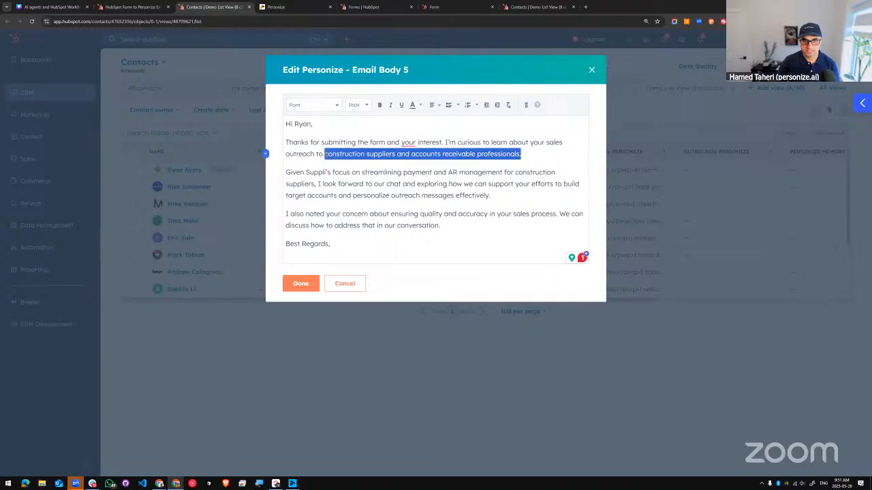
click(351, 177)
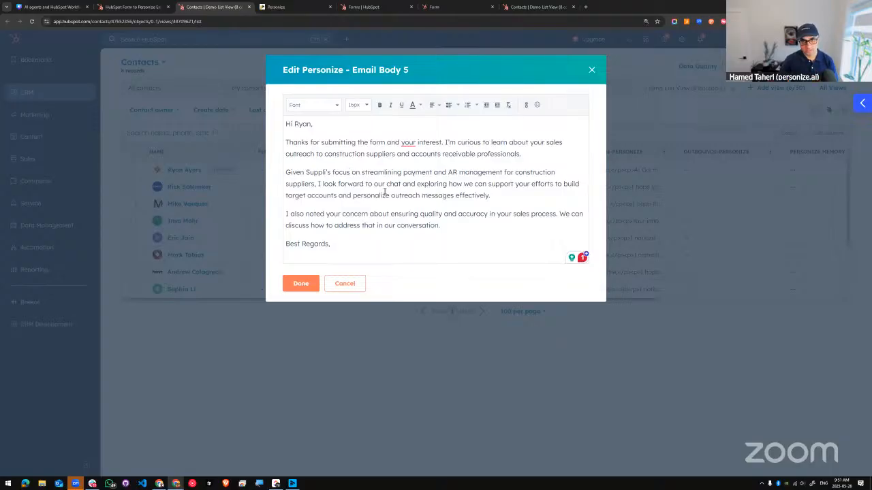
click(345, 285)
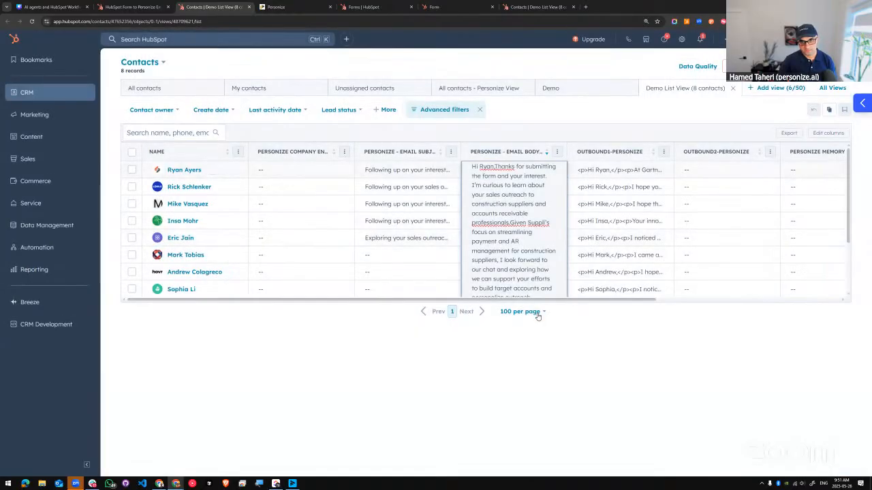
click(536, 314)
click(577, 336)
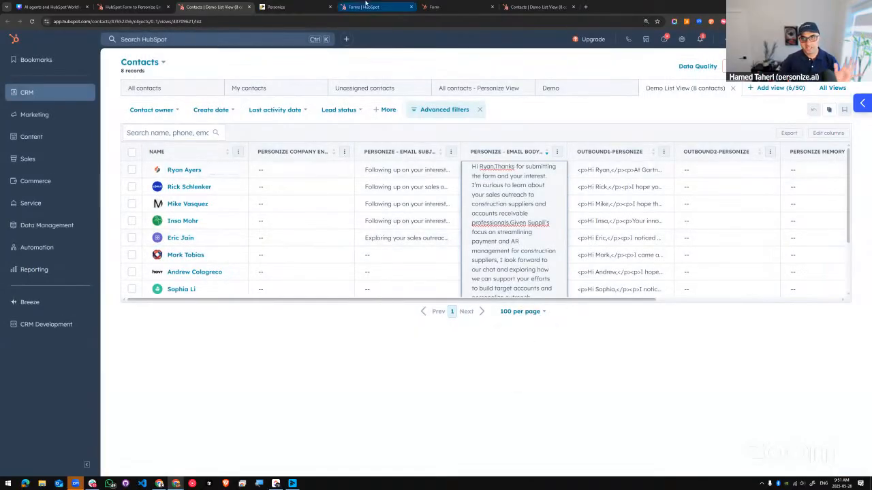
Step: Switch to Personize Studio and reload the Pre-Built Runs page to list all runs without the Form tag filter
click(282, 6)
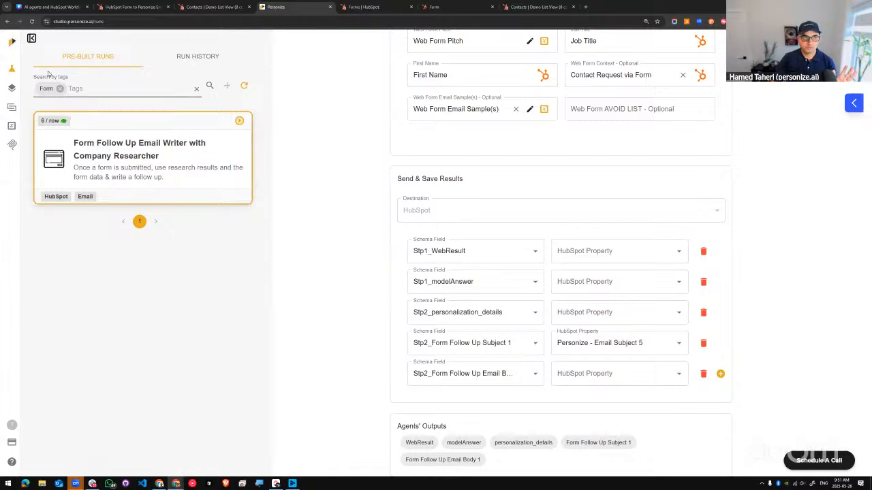
click(16, 71)
click(32, 22)
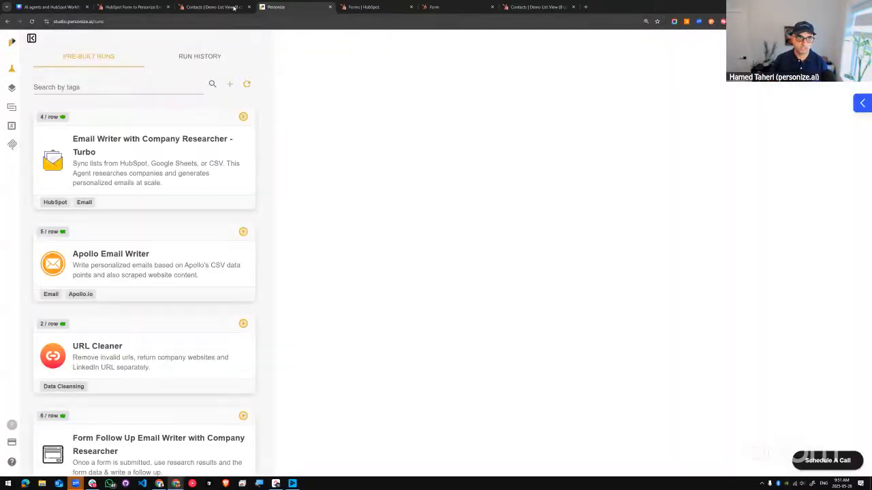
Step: View the Demo List View contacts in HubSpot, return to Personize Studio, and filter the pre-built runs by the Form tag
click(228, 7)
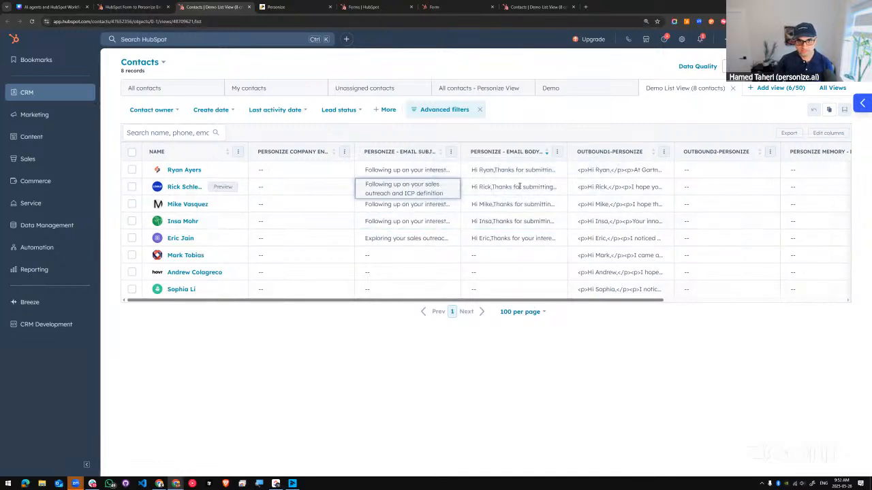
click(303, 8)
click(85, 88)
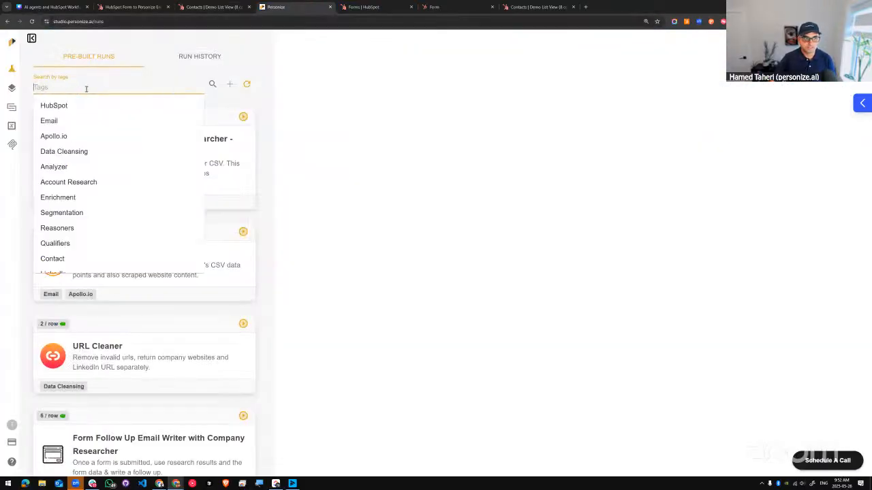
text(F)
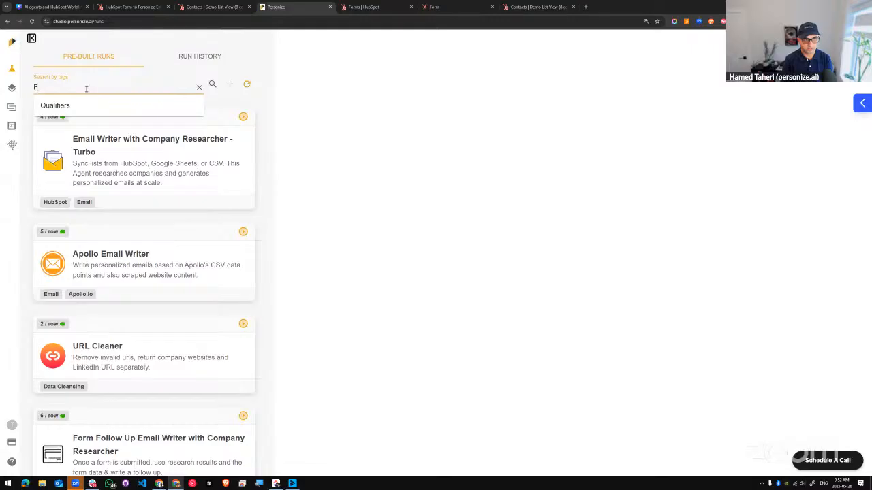
text(orm)
key(Return)
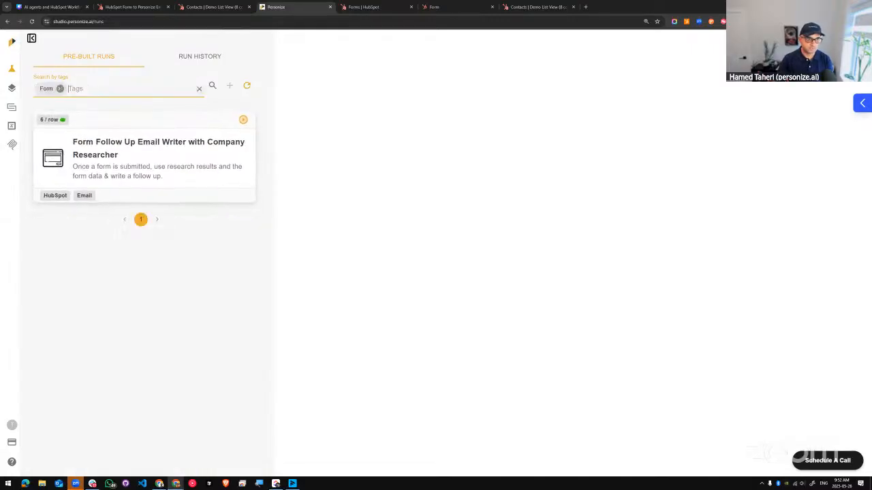
Step: Clear the Form tag filter and browse the first page of pre-built runs
key(BackSpace)
scroll(142, 239, down, 1)
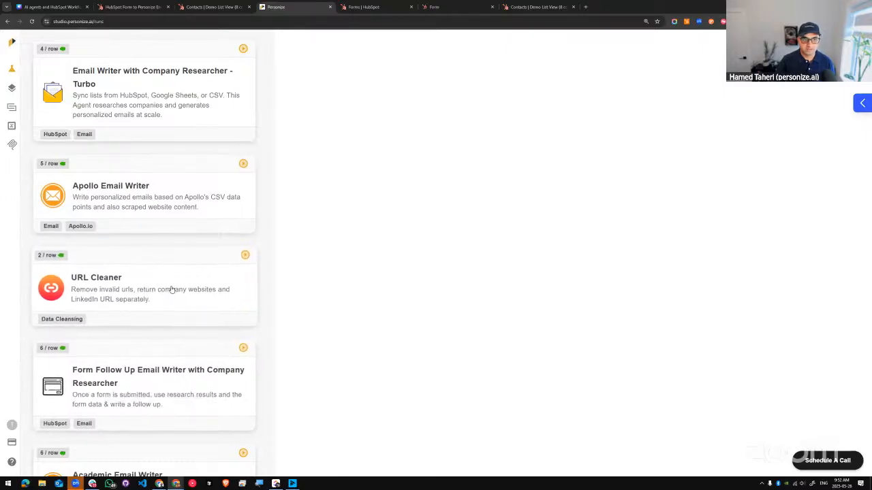
scroll(171, 289, down, 2)
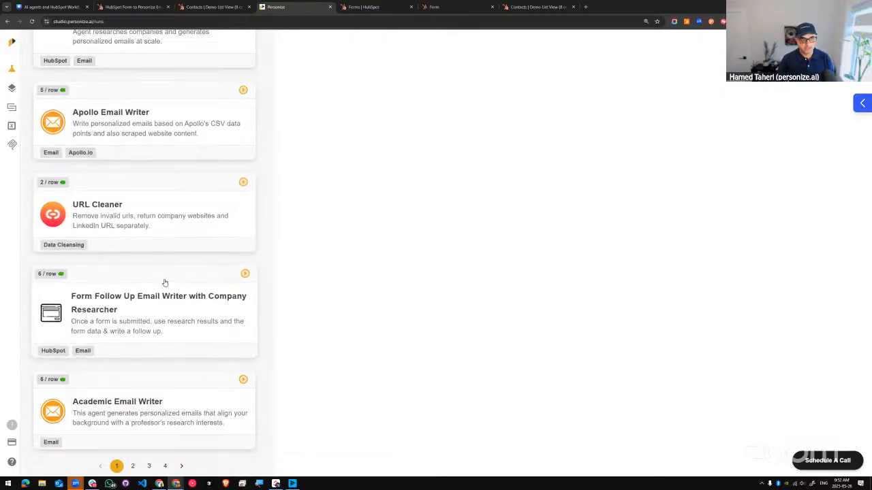
scroll(152, 283, up, 1)
scroll(152, 282, up, 2)
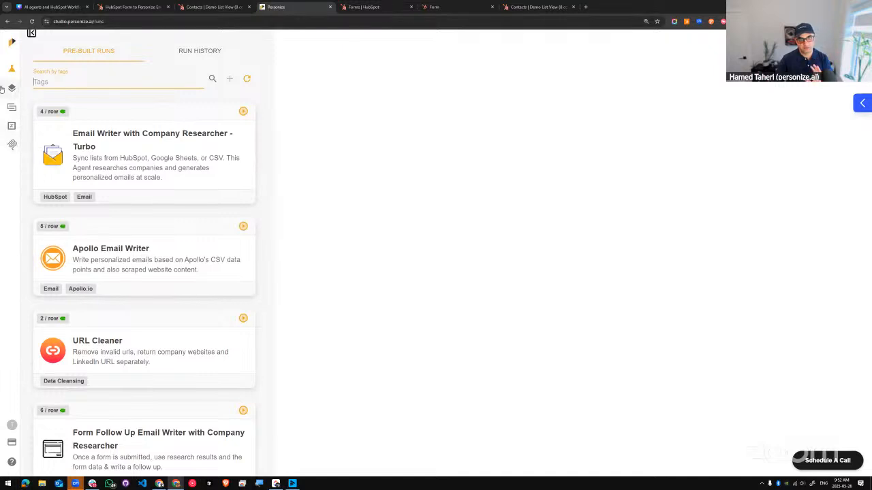
Step: Open the Form Follow Up Email Writer with Company Researcher run and connect its dataset to the HubSpot list Demo List
scroll(41, 195, down, 1)
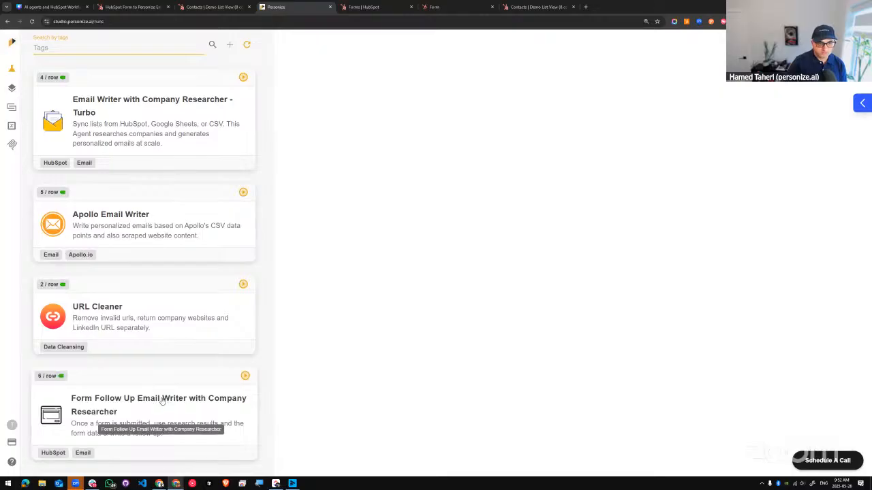
click(124, 389)
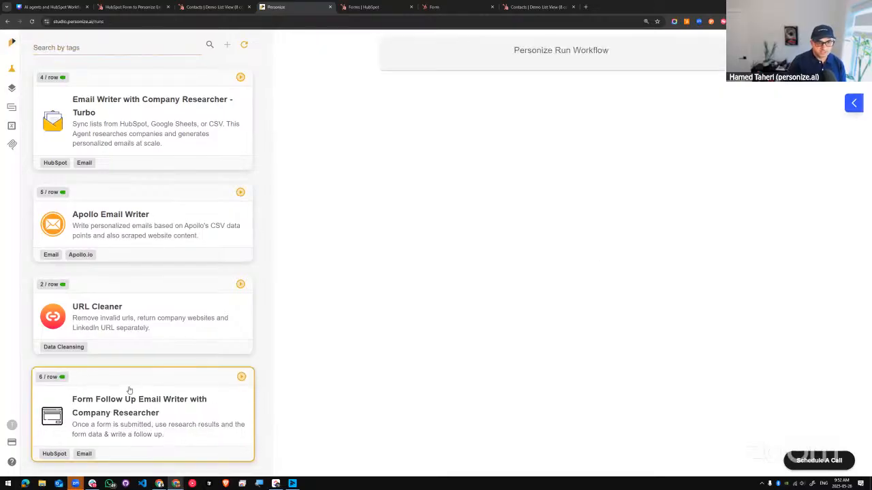
click(608, 131)
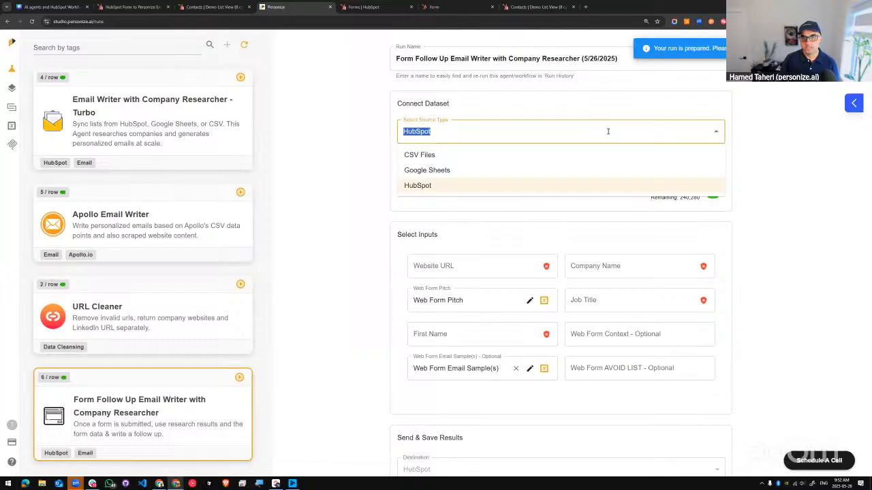
click(416, 157)
click(470, 162)
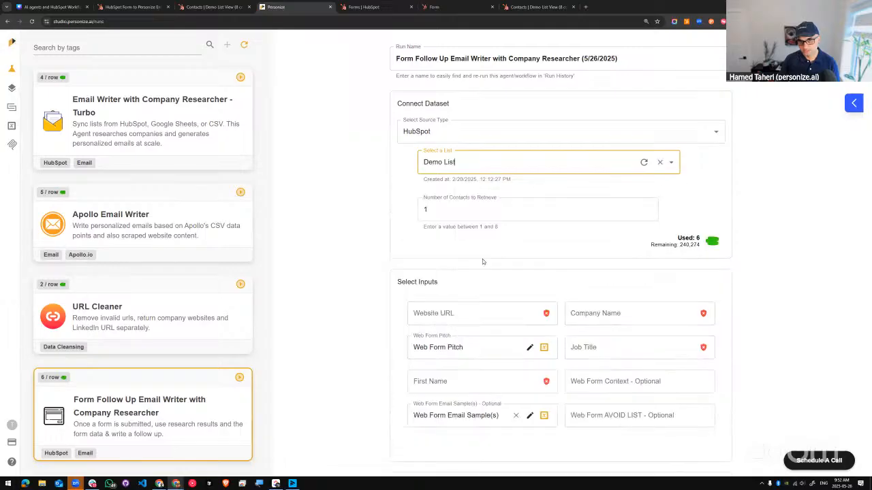
click(483, 262)
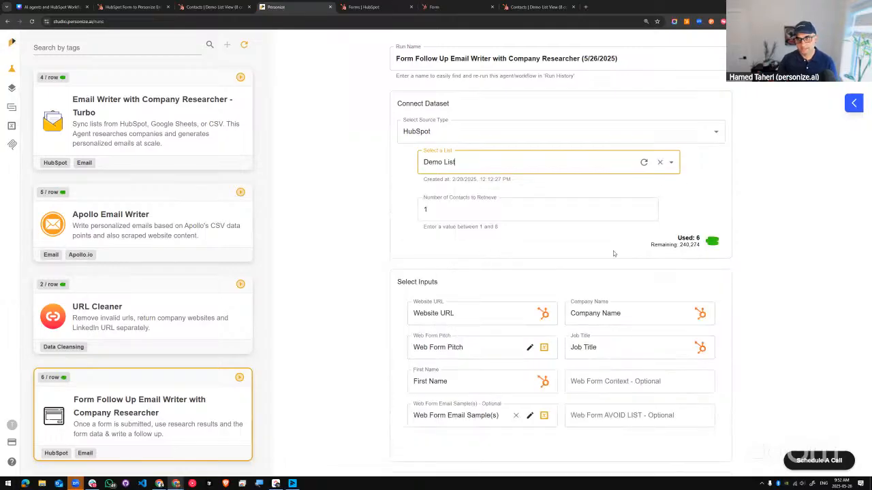
Step: Map the run's optional Web Form Context input to the HubSpot property Contact Request via Form
scroll(451, 296, down, 1)
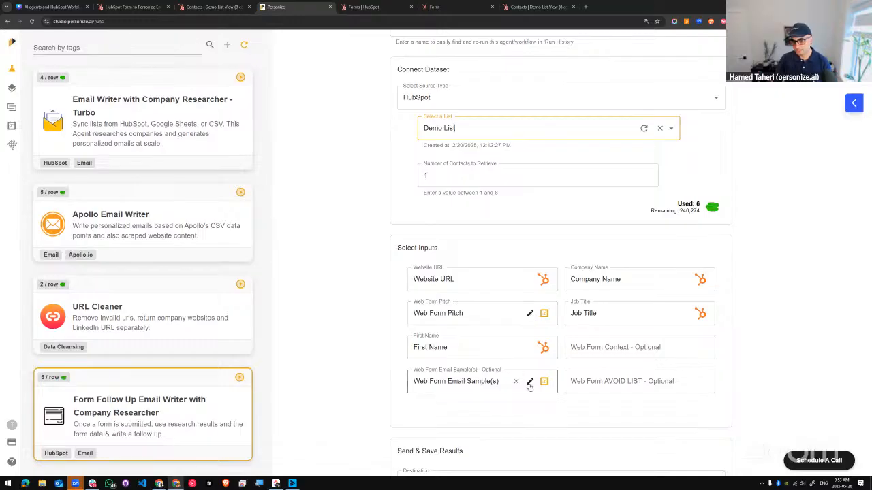
click(609, 347)
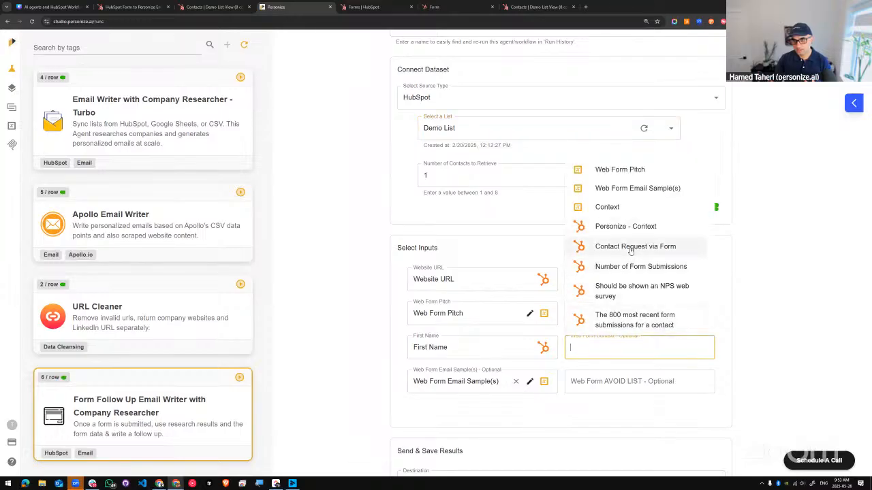
click(630, 249)
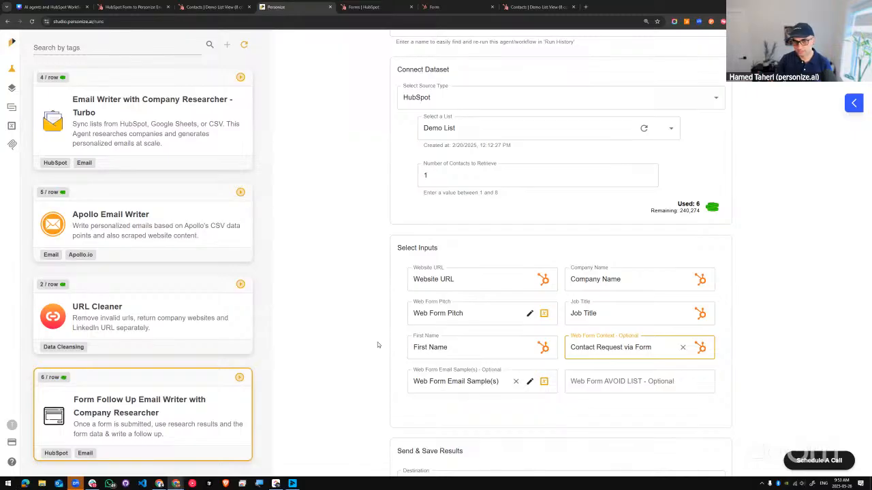
Step: Review the result-saving fields and the Web Form Pitch variable's text, highlighting its ICP and product placeholders, and close it without changes
scroll(676, 392, down, 3)
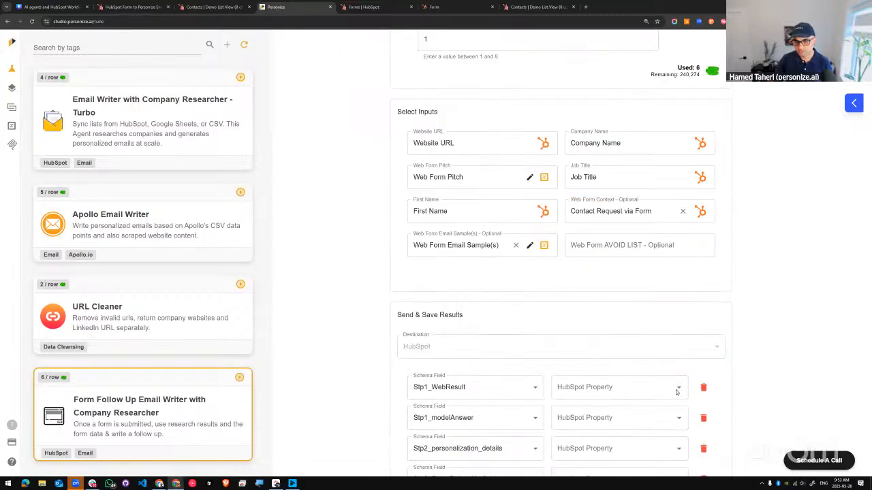
scroll(695, 409, down, 2)
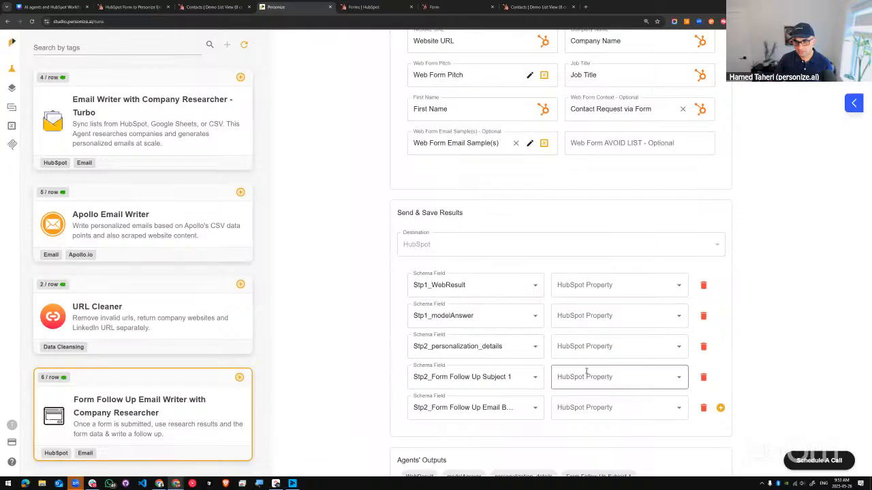
scroll(691, 409, down, 3)
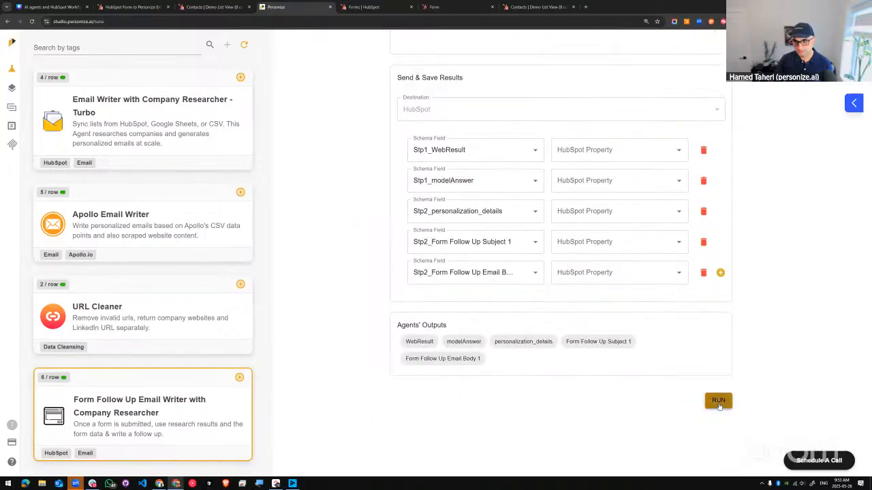
scroll(580, 306, up, 6)
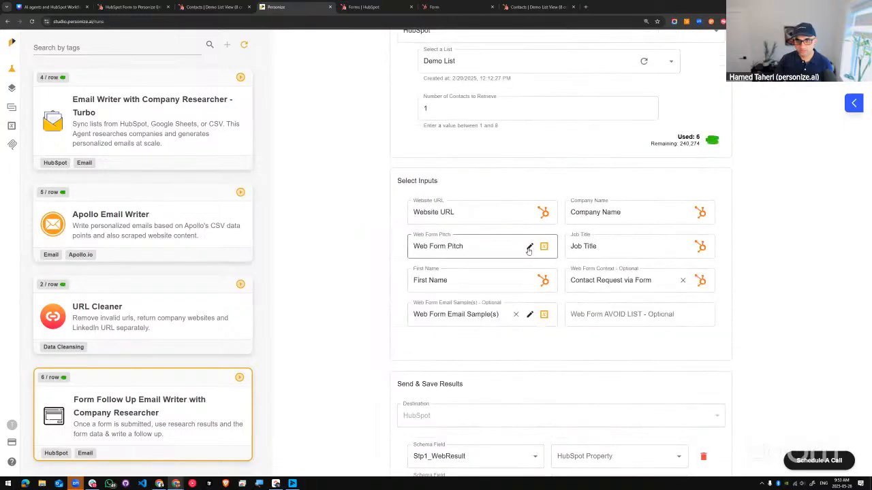
click(530, 247)
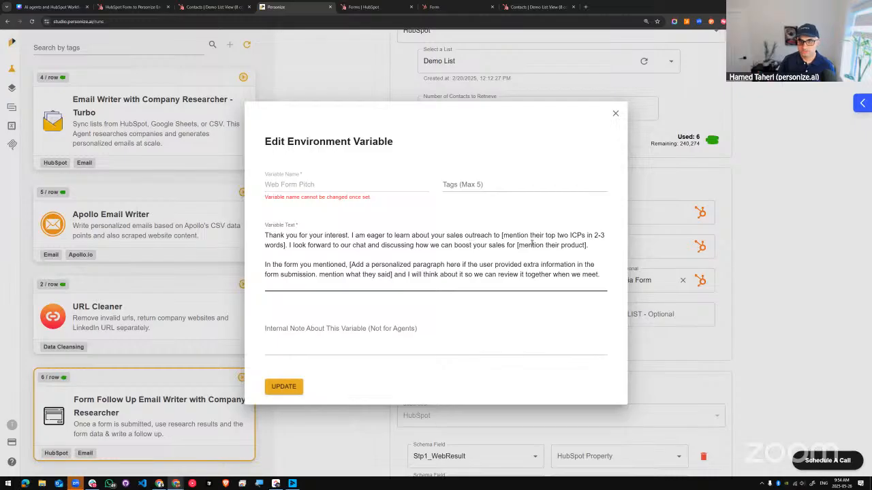
drag(502, 237, 313, 246)
click(396, 265)
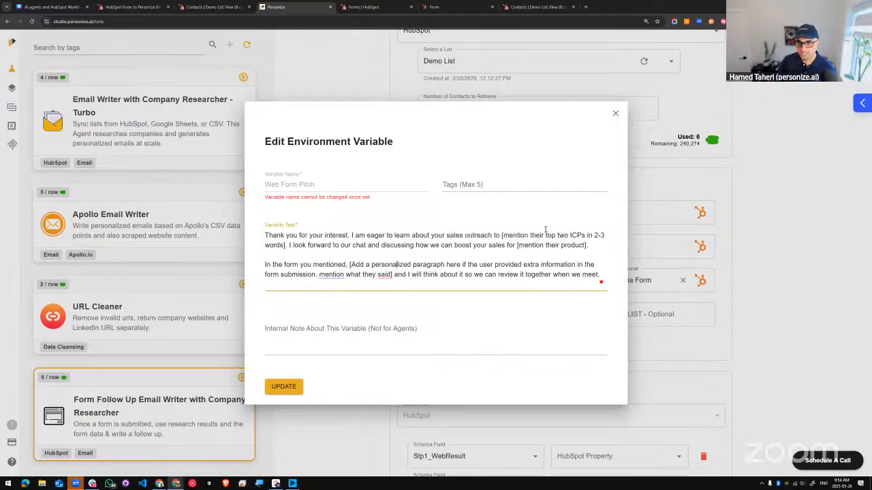
drag(596, 247, 518, 245)
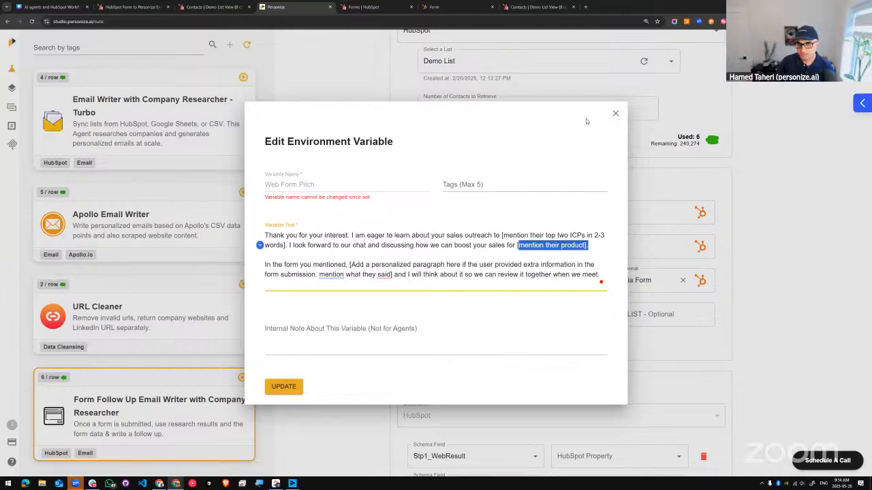
click(614, 113)
Step: Set the optional Web Form AVOID LIST input to the AVOID LIST variable, and check that variable's text and internal note without changes
click(608, 311)
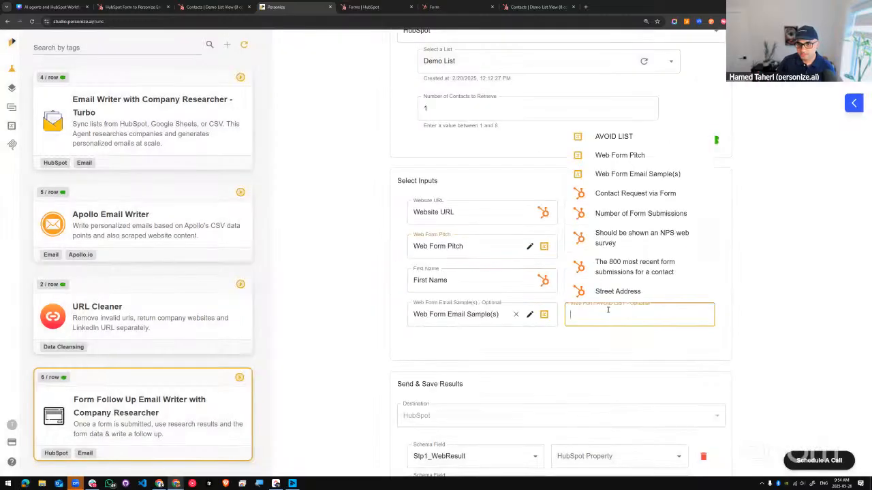
click(615, 138)
click(686, 314)
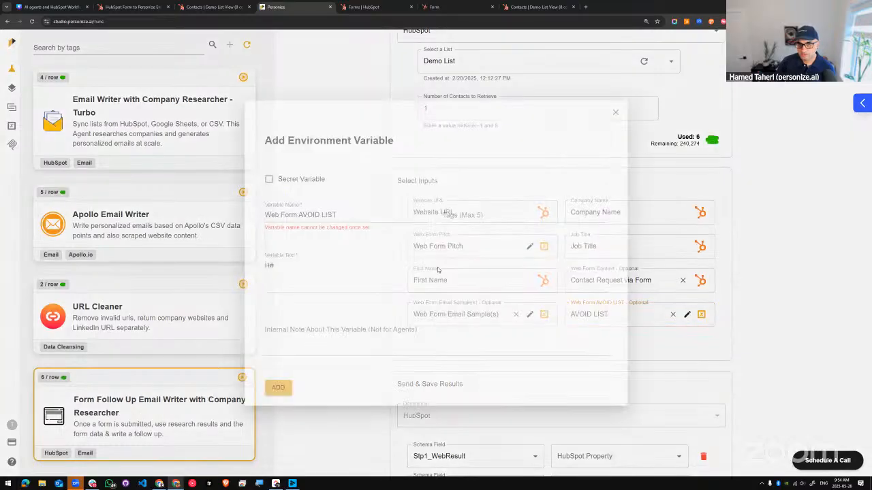
scroll(391, 324, down, 5)
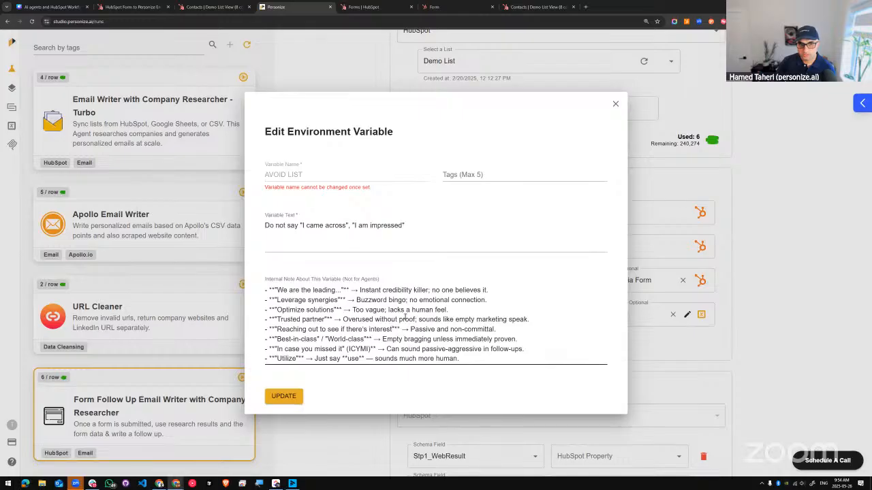
click(615, 104)
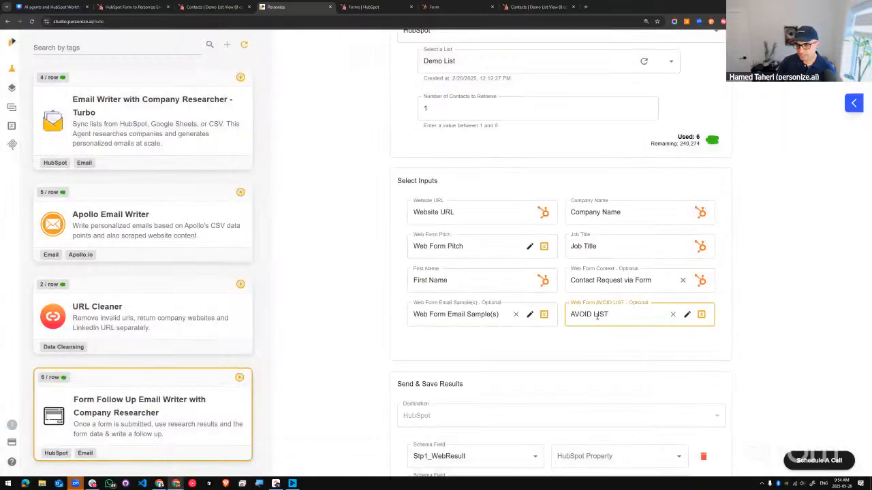
Step: Open the Web Form Email Sample(s) variable and read its instructions and example emails through to the end
click(529, 314)
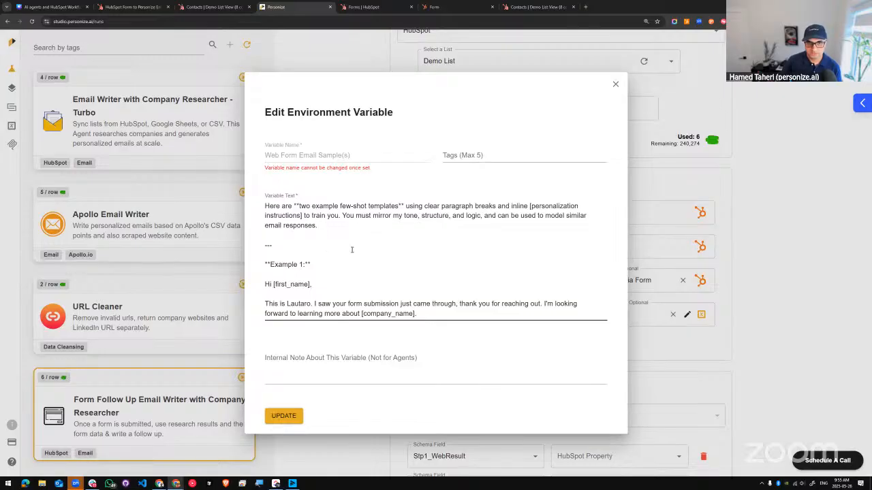
scroll(284, 252, down, 1)
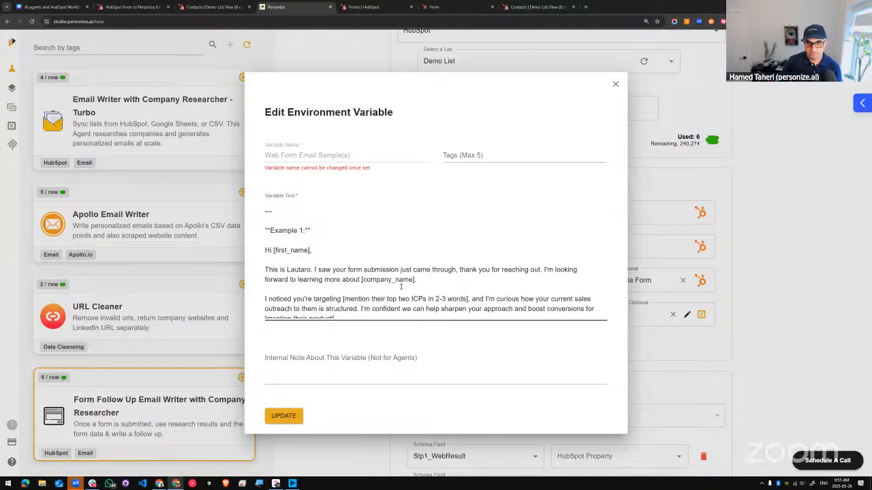
scroll(466, 289, down, 1)
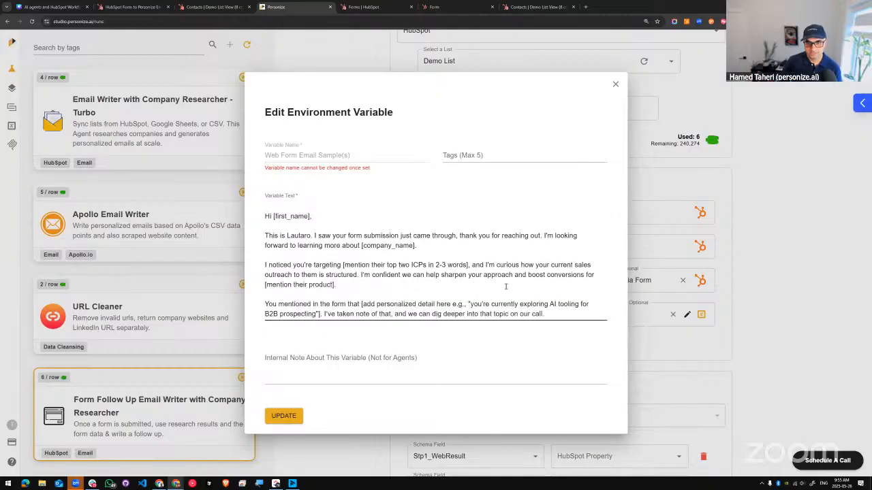
scroll(409, 289, down, 1)
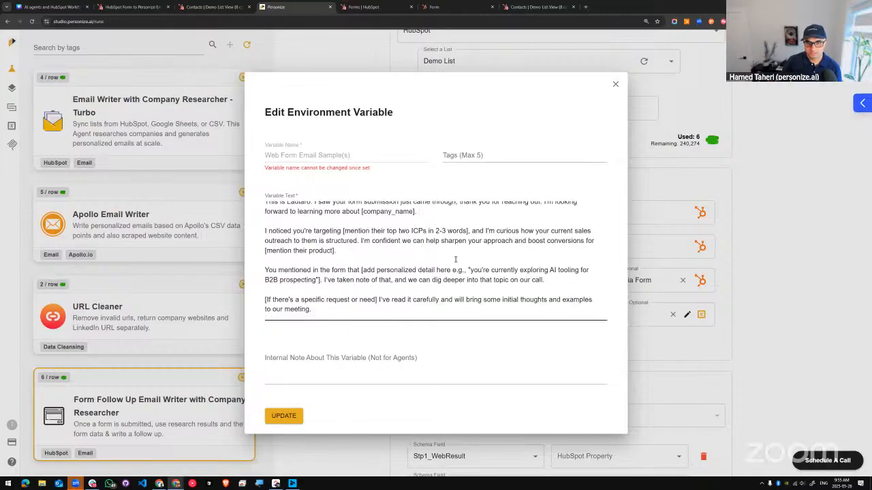
scroll(362, 293, down, 10)
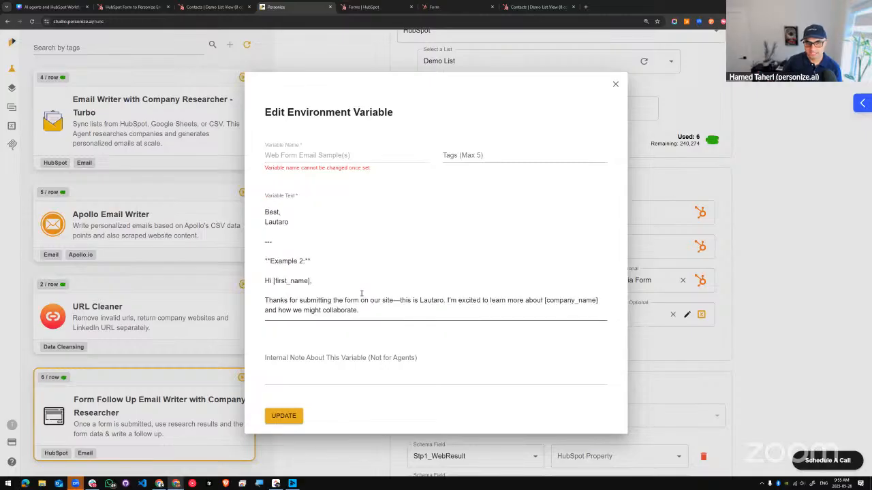
scroll(362, 292, down, 4)
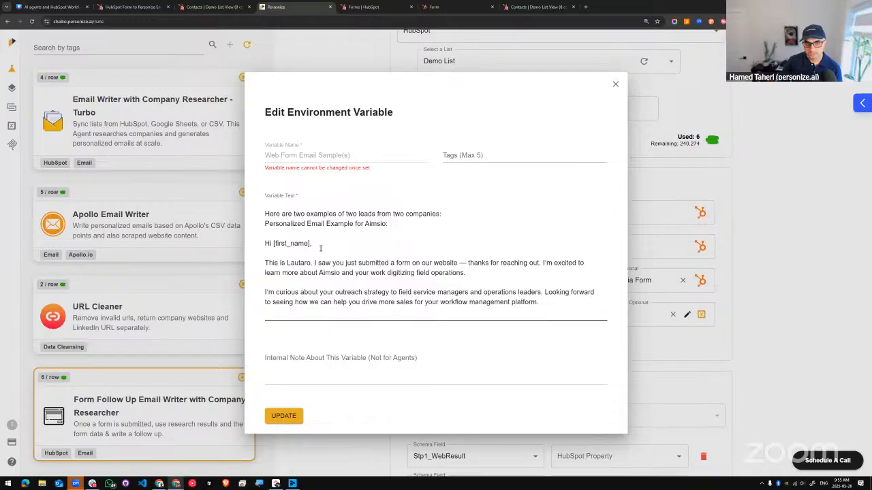
scroll(320, 249, down, 5)
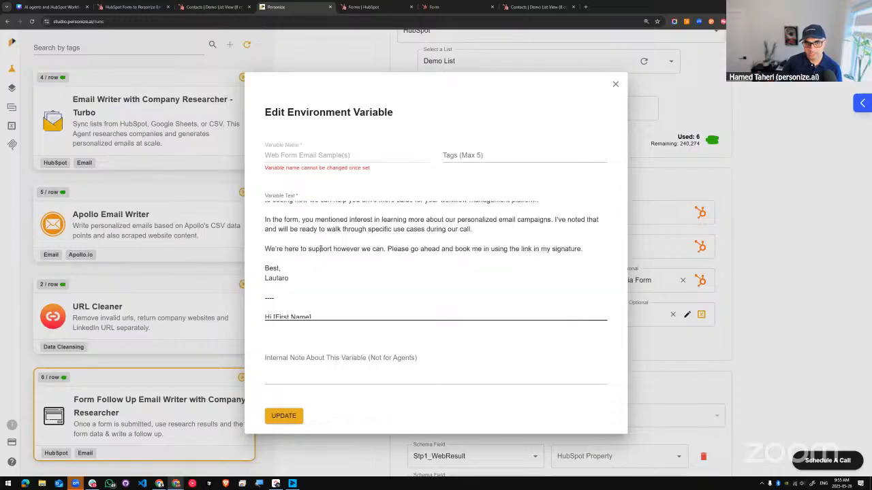
scroll(321, 249, down, 4)
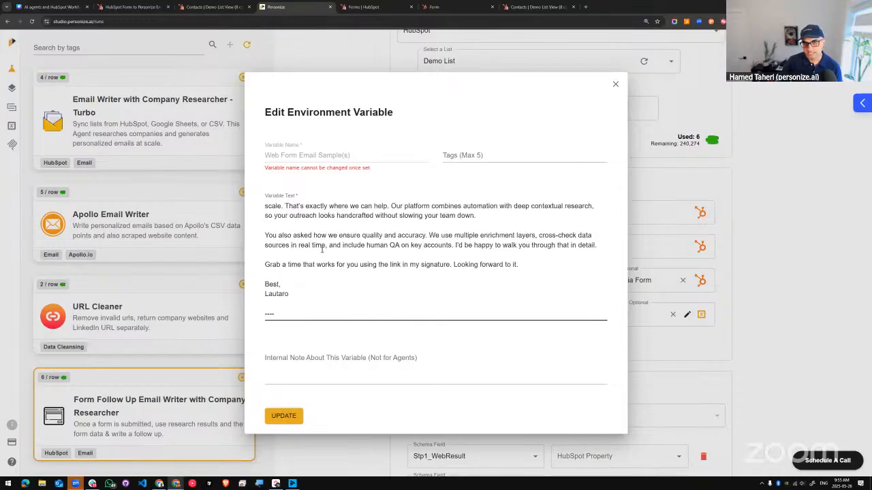
scroll(322, 250, down, 1)
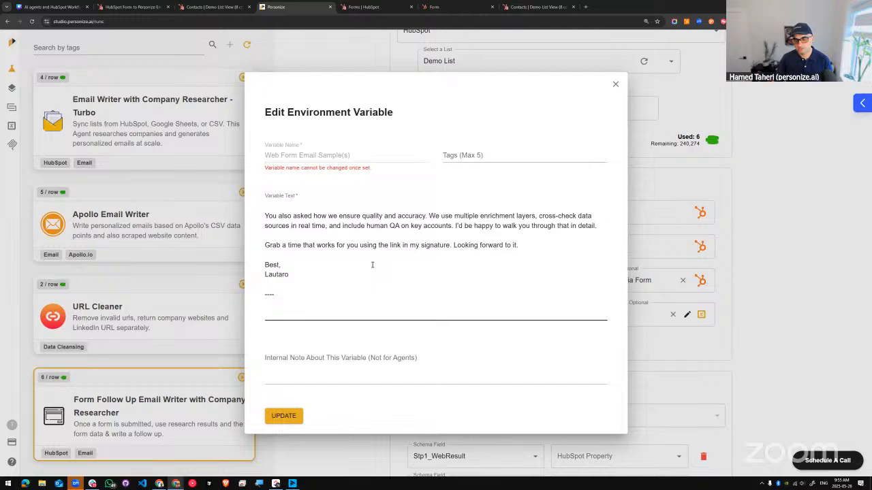
Step: Reread the example emails in the Web Form Email Sample(s) variable from the start, and close the variable without changes
scroll(372, 264, down, 5)
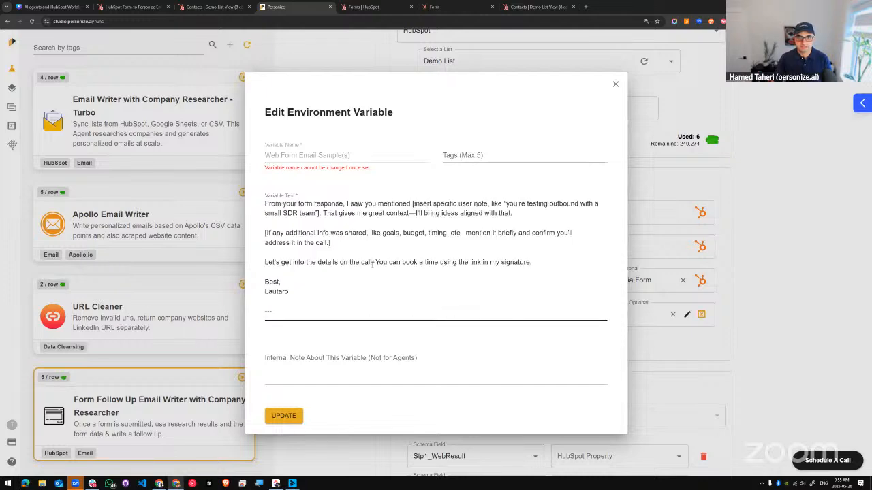
scroll(372, 265, down, 2)
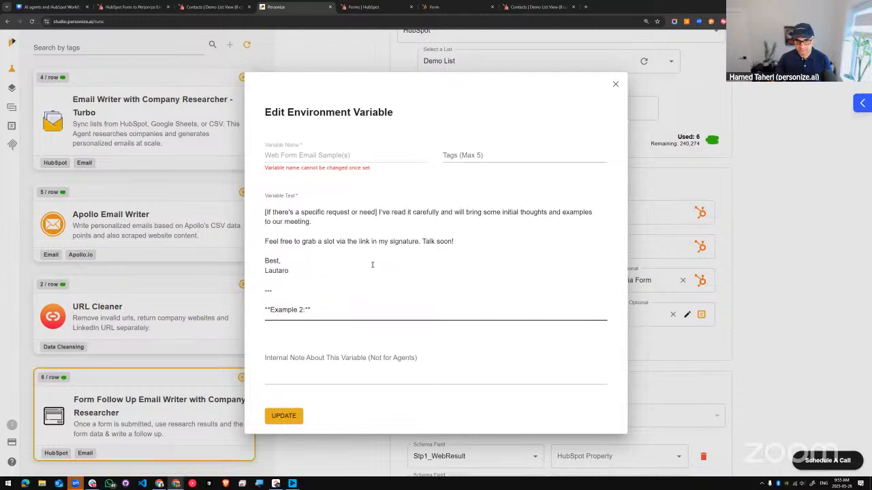
scroll(372, 264, up, 10)
scroll(372, 265, up, 3)
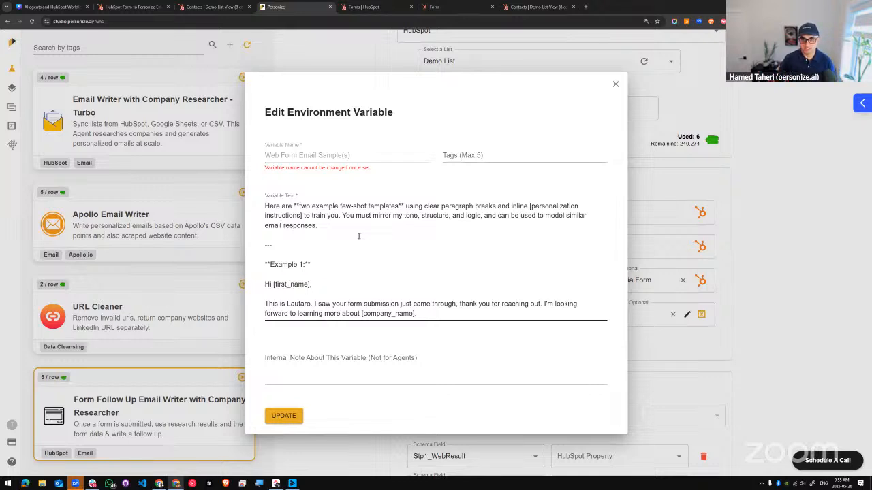
click(616, 85)
Step: Map the Stp2_Form Follow Up Subject 1 result to the HubSpot property Personize - Email Subject 5
scroll(559, 329, down, 3)
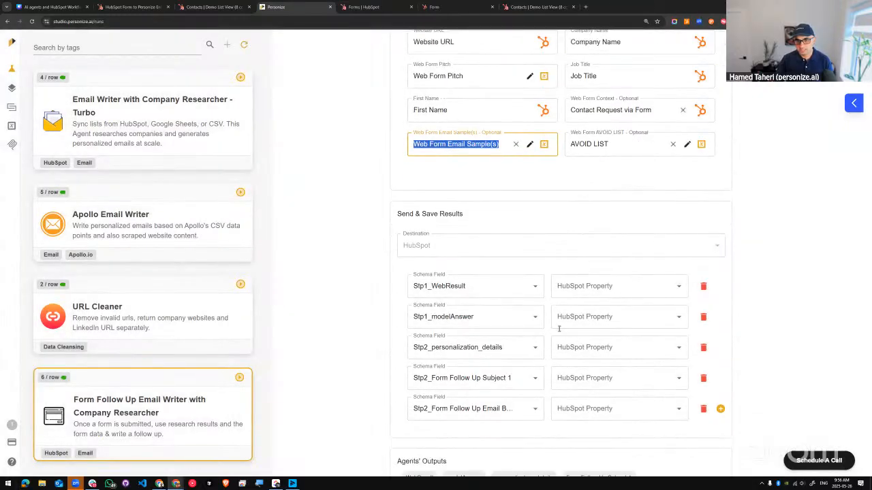
scroll(558, 329, down, 1)
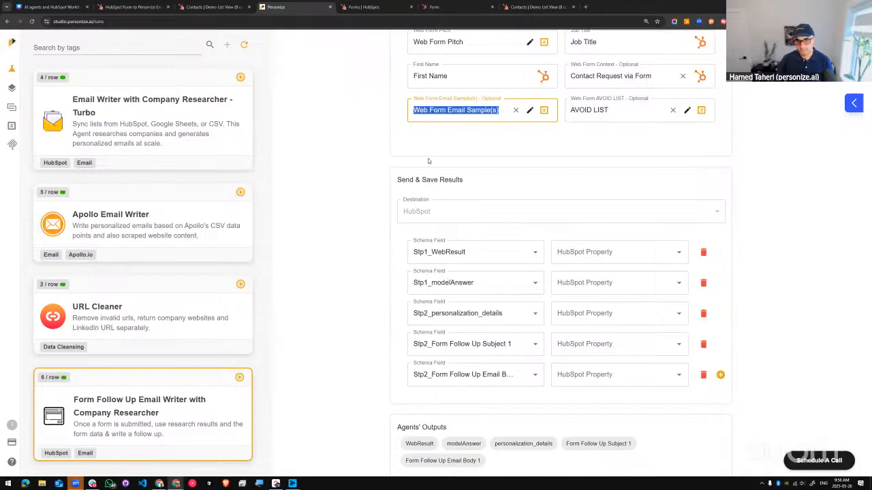
scroll(425, 184, up, 3)
scroll(457, 325, down, 2)
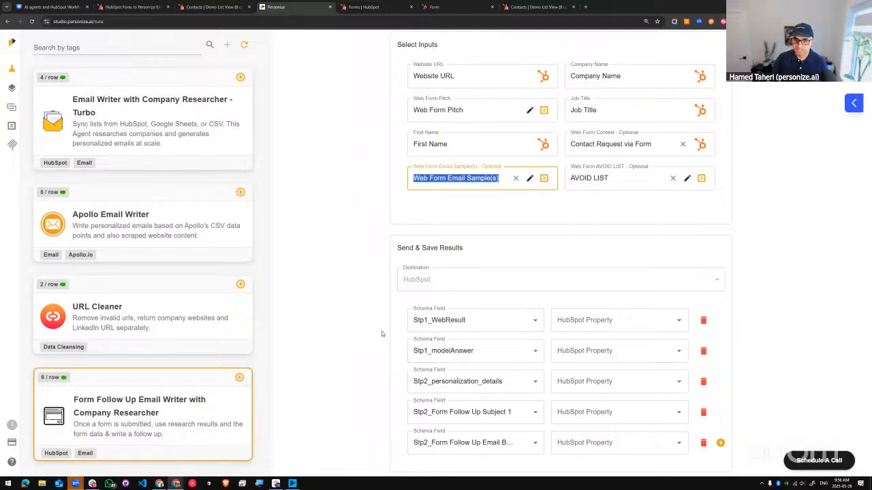
scroll(383, 331, down, 1)
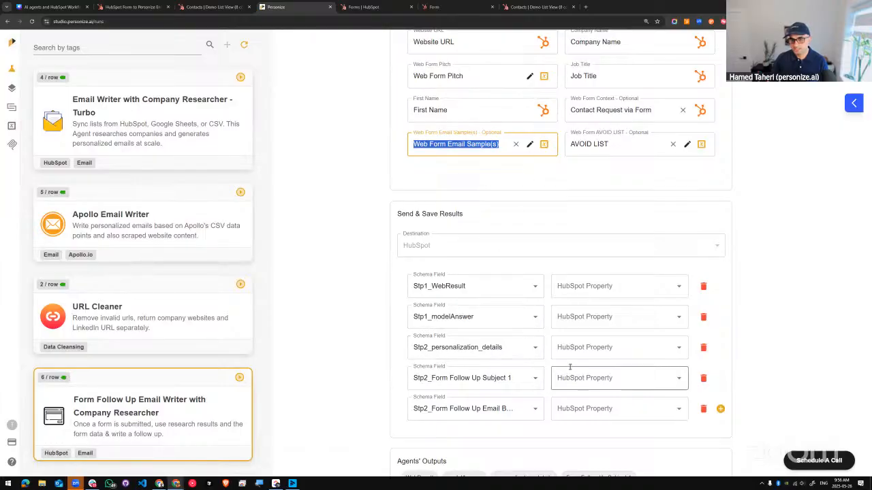
click(606, 384)
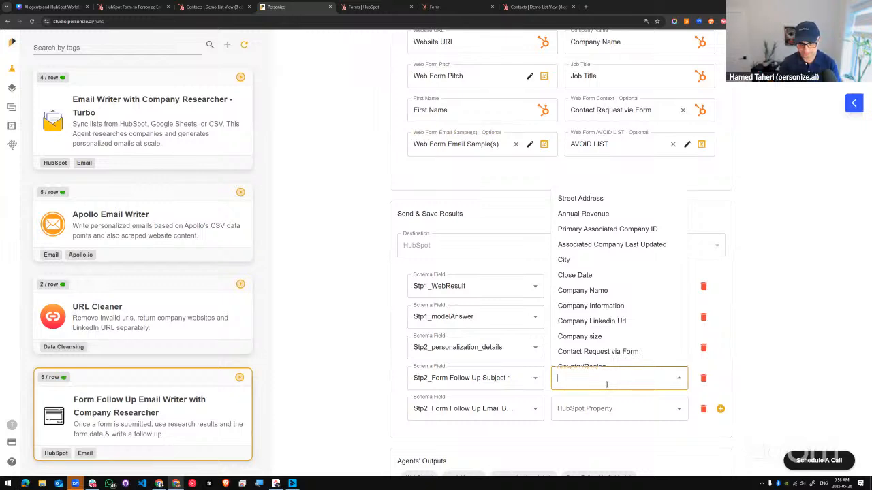
text(5)
scroll(644, 295, down, 1)
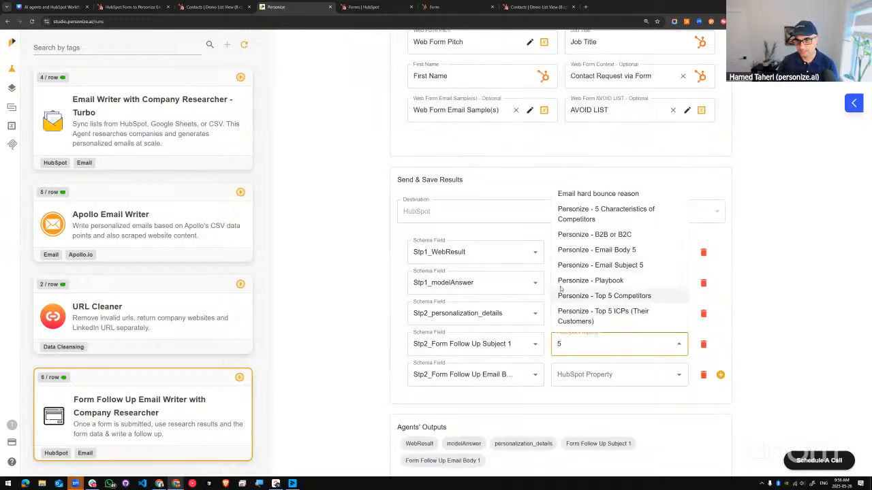
click(632, 265)
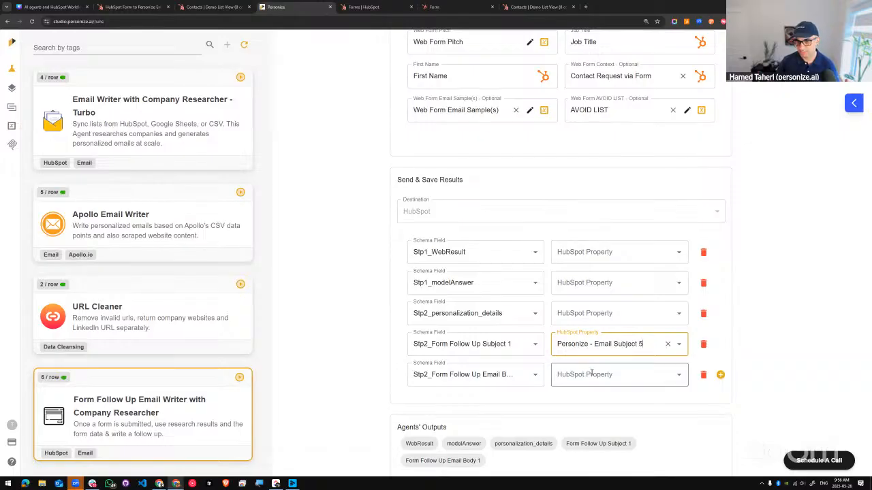
Step: Map the Stp2_Form Follow Up Email Body 1 result to the HubSpot property Personize - Email Body 5
click(591, 373)
text(5)
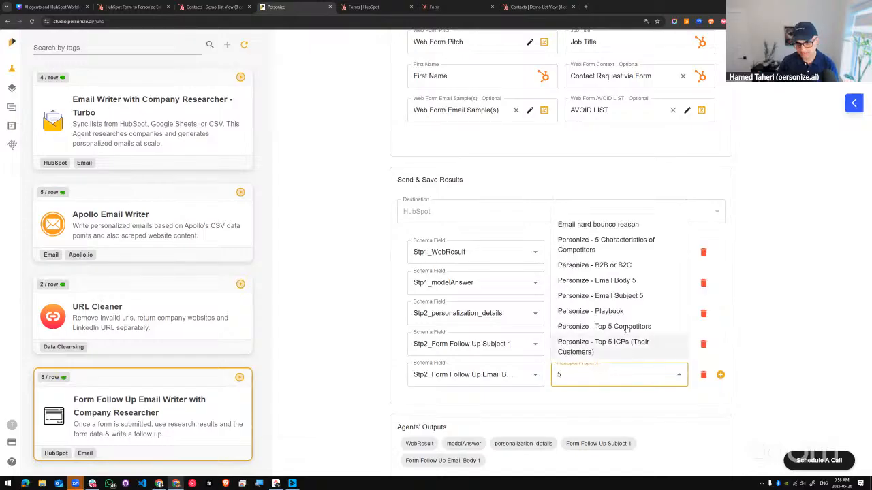
click(629, 282)
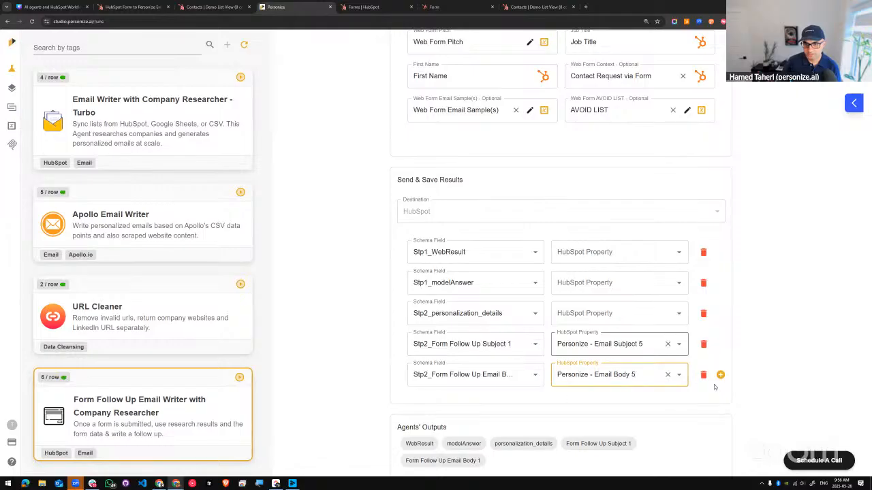
Step: Set the number of contacts to retrieve from the Demo List to 3
scroll(753, 402, down, 1)
scroll(493, 314, up, 5)
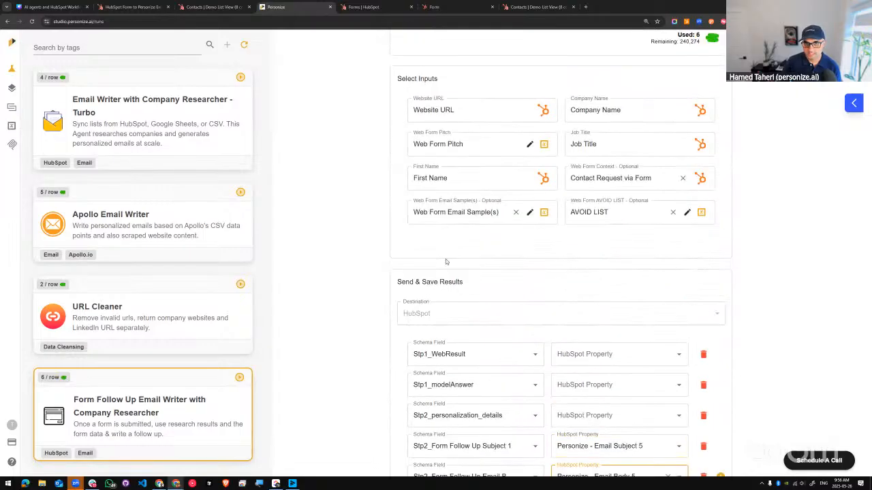
scroll(453, 177, up, 1)
click(455, 207)
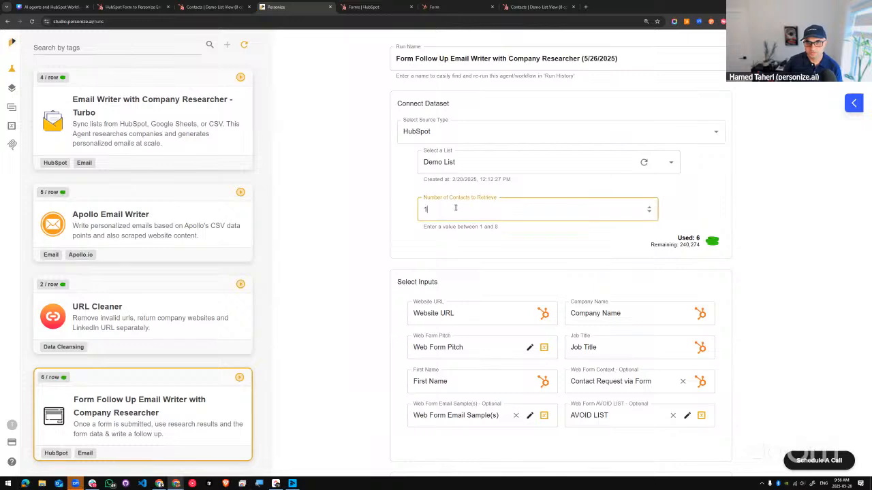
key(Up)
key(Up)
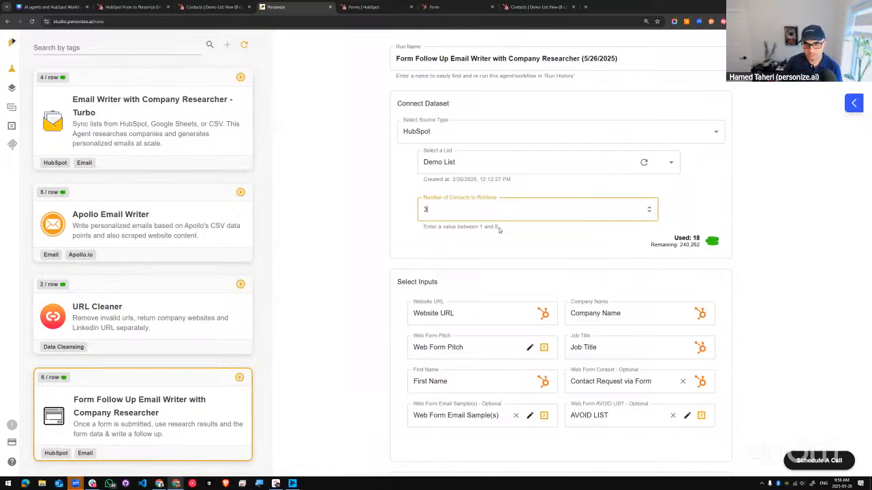
Step: Start the Form Follow Up Email Writer run and open the run history
scroll(558, 310, down, 6)
scroll(558, 312, down, 6)
click(720, 401)
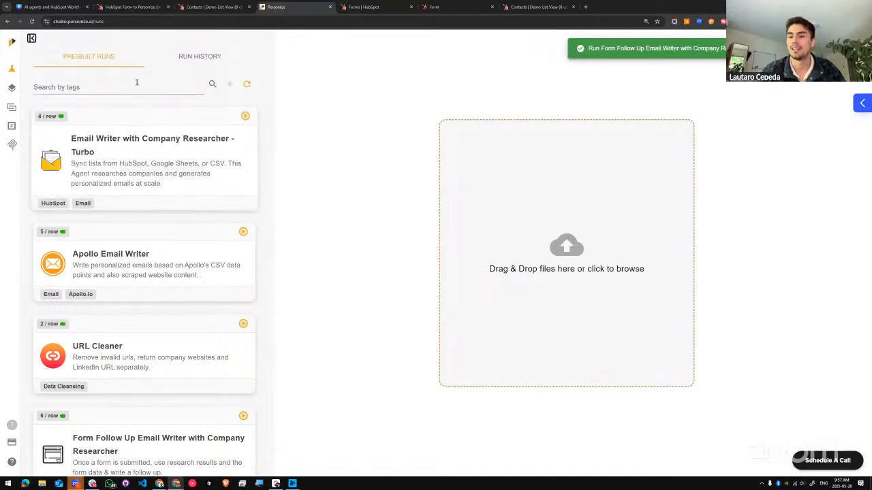
click(210, 58)
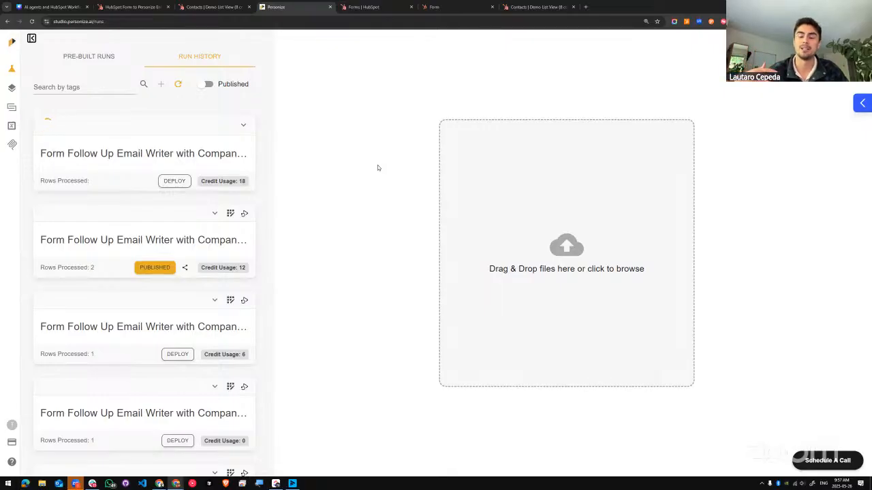
Step: Switch to the HubSpot Form to Personize Email - Demo workflow, leave its Run Executer action without saving, and review the workflow's steps
click(134, 8)
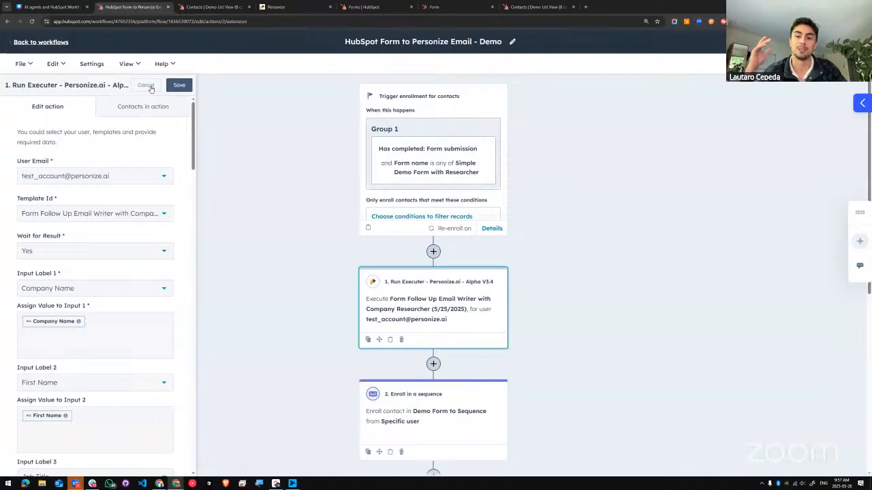
click(147, 86)
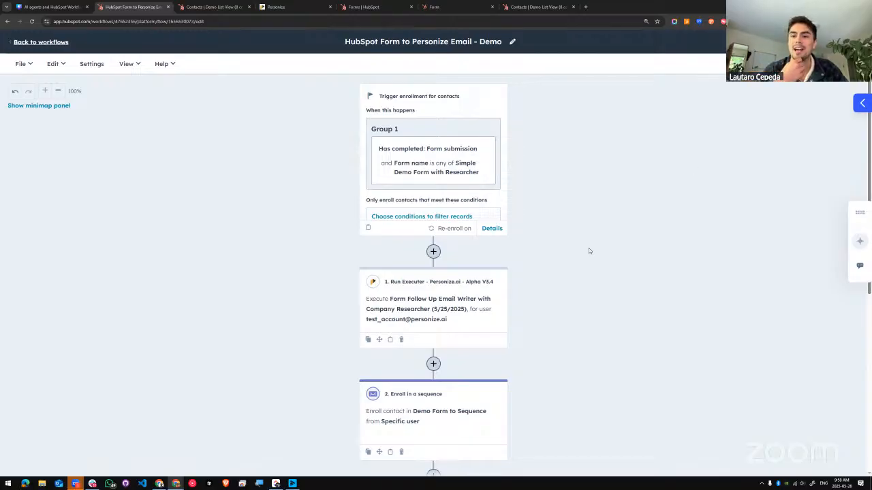
scroll(588, 249, down, 1)
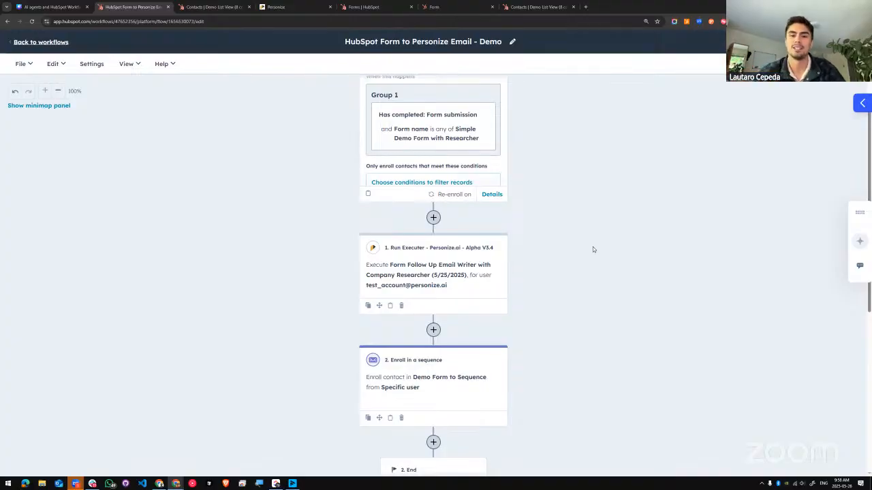
Step: Return to Personize, open the newest run's results table and view its follow-up email output columns
click(295, 8)
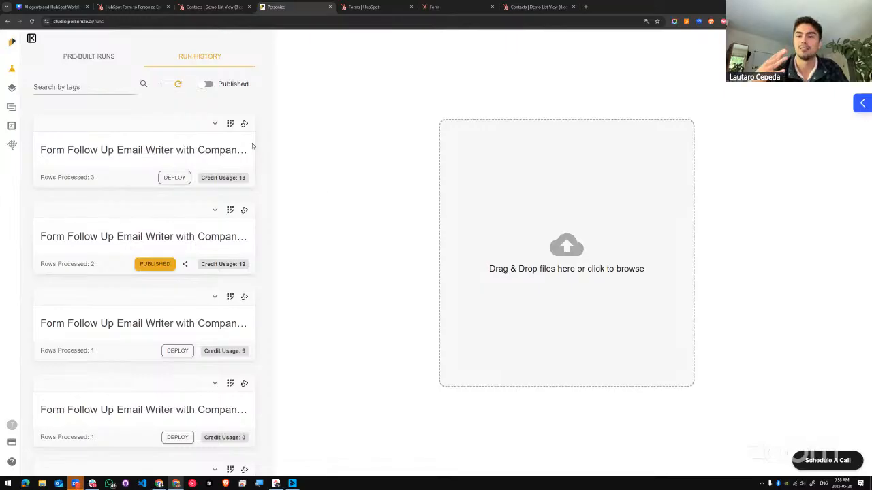
click(231, 123)
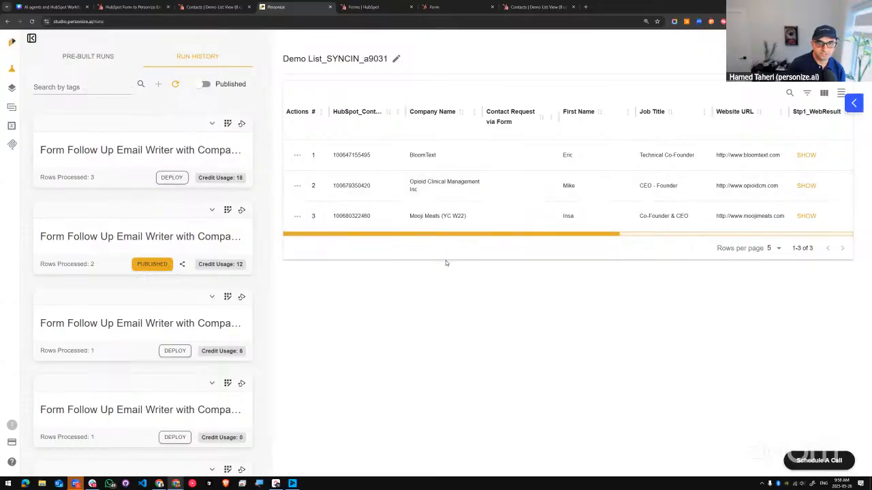
drag(435, 234, 705, 232)
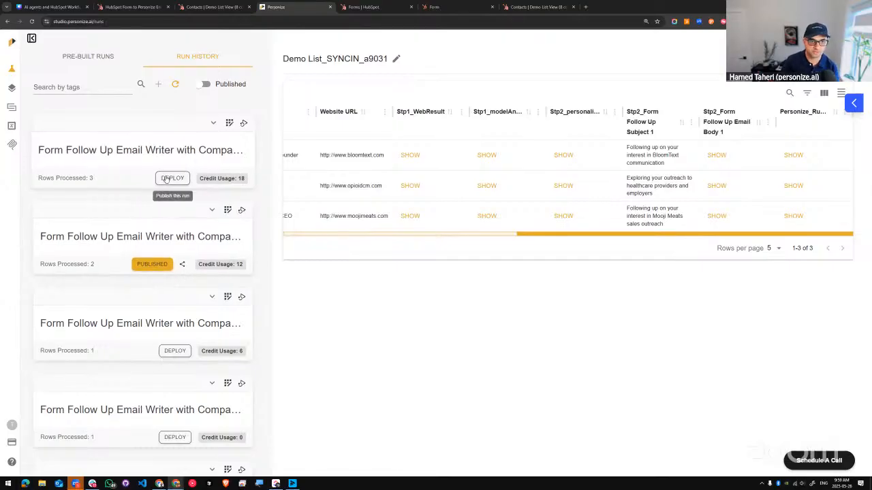
Step: Open row 1's Stp2_Form Follow Up Email Body 1 result, inspect its raw HTML, and restore the formatted view
click(716, 155)
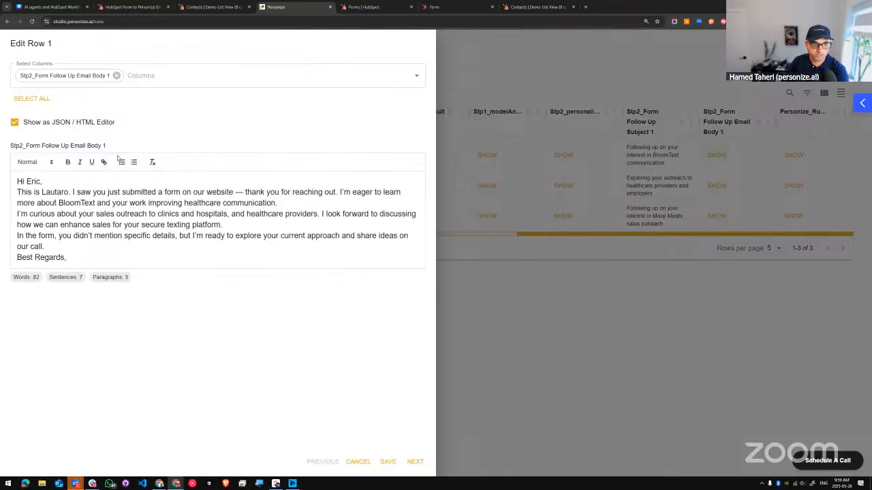
click(14, 122)
key(ctrl+a)
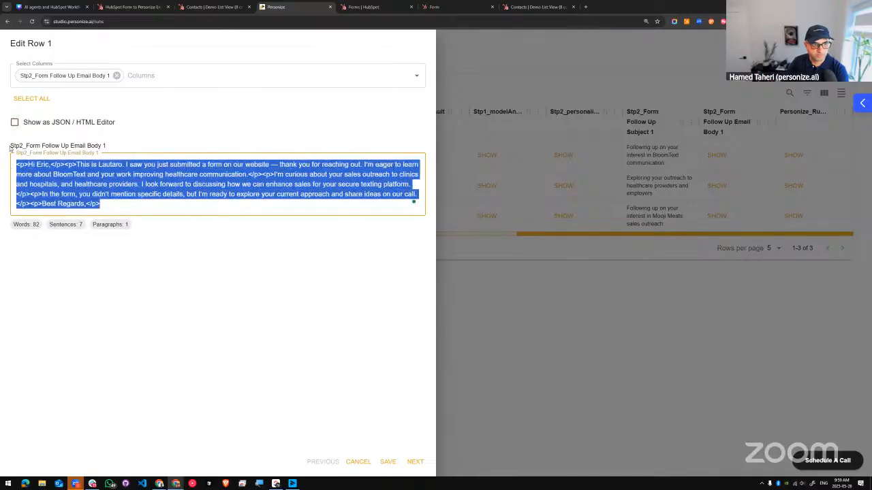
click(15, 122)
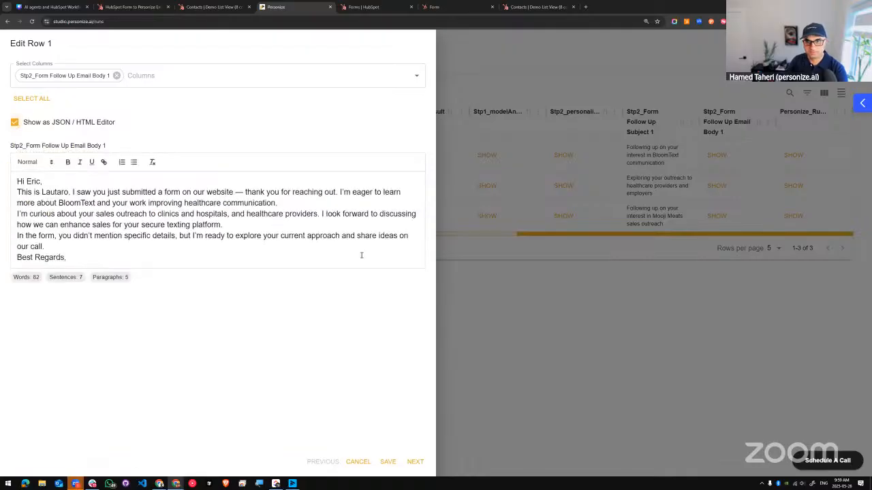
Step: Add the Stp2_Form Follow Up Subject 1 and Stp2_personalization_details columns to the row 1 view
click(233, 76)
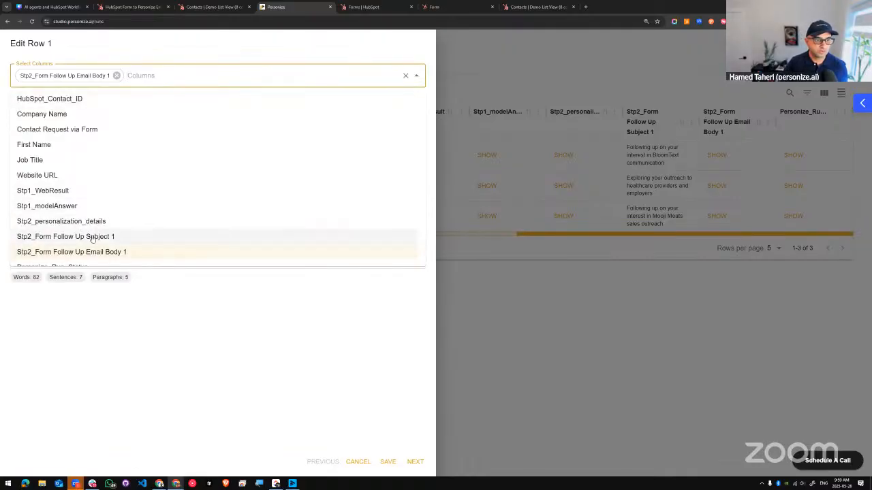
click(92, 236)
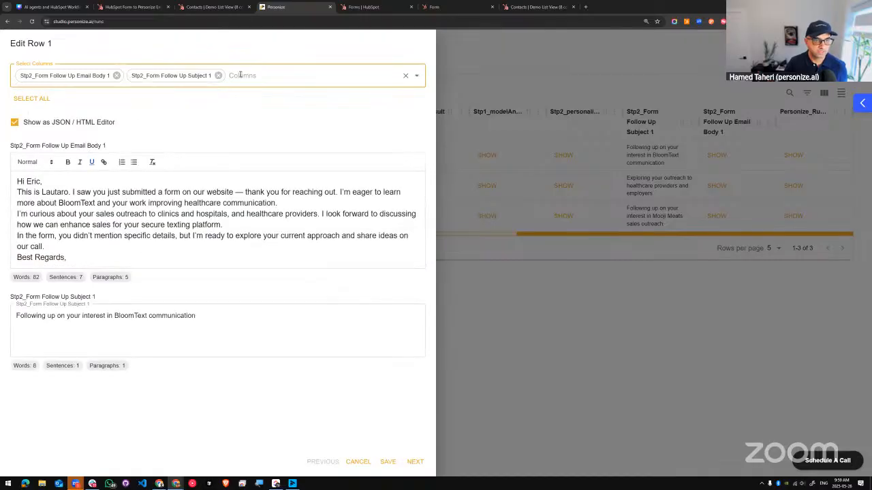
click(257, 75)
scroll(116, 217, down, 1)
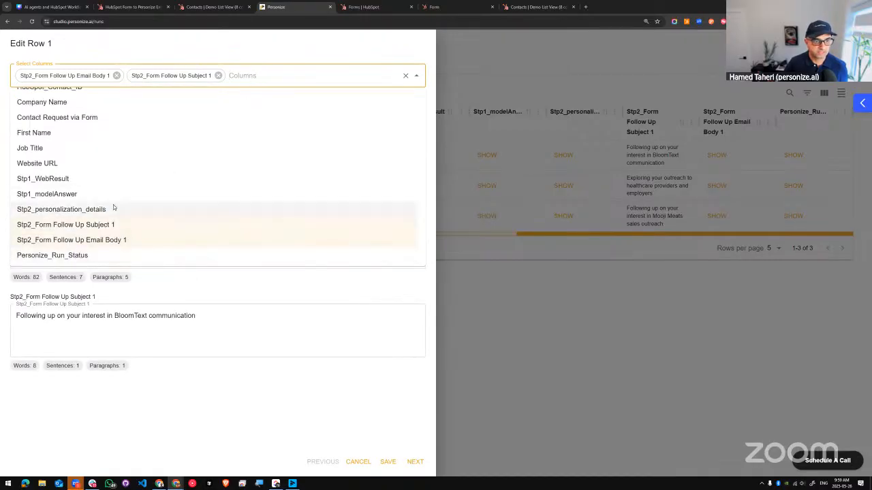
click(112, 211)
Step: Examine row 1's email subject and personalization details alongside the email body, highlighting the subject and the details text
drag(205, 316, 7, 322)
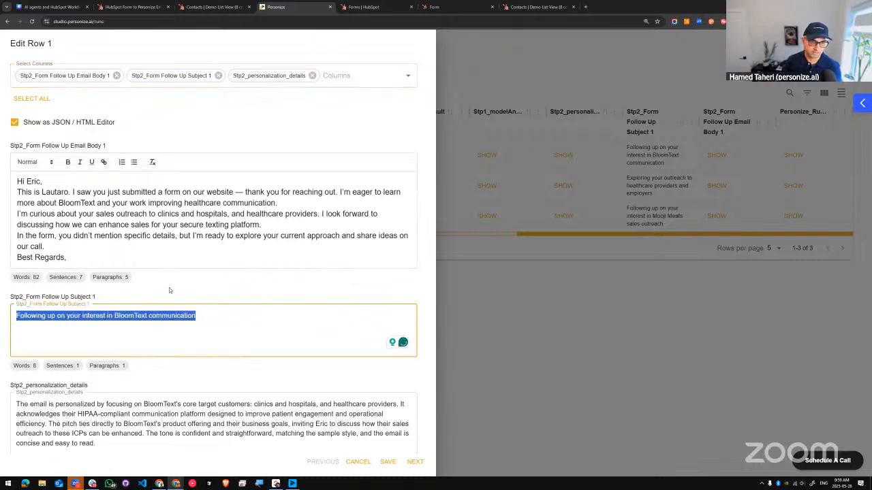
scroll(164, 285, down, 1)
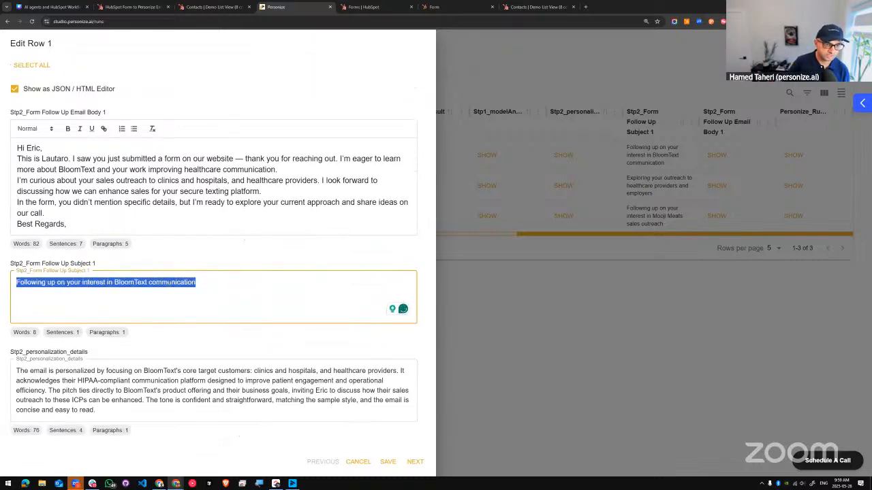
scroll(169, 284, up, 1)
scroll(172, 277, down, 1)
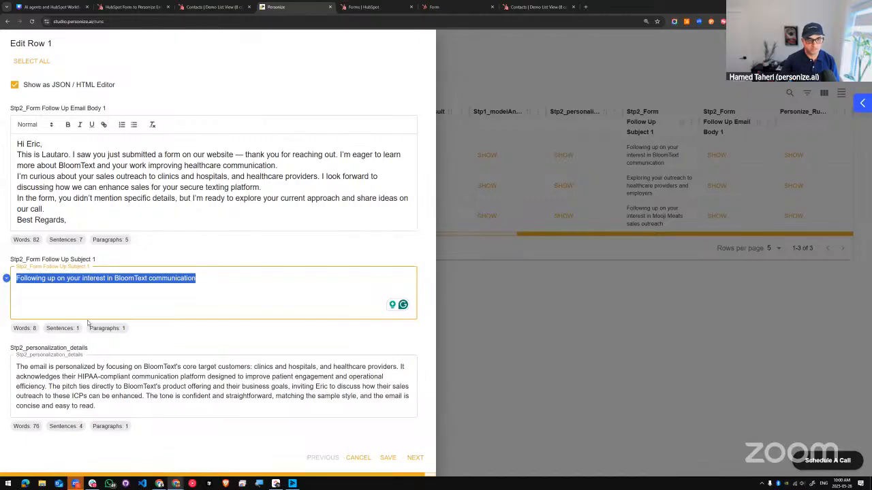
drag(101, 409, 16, 368)
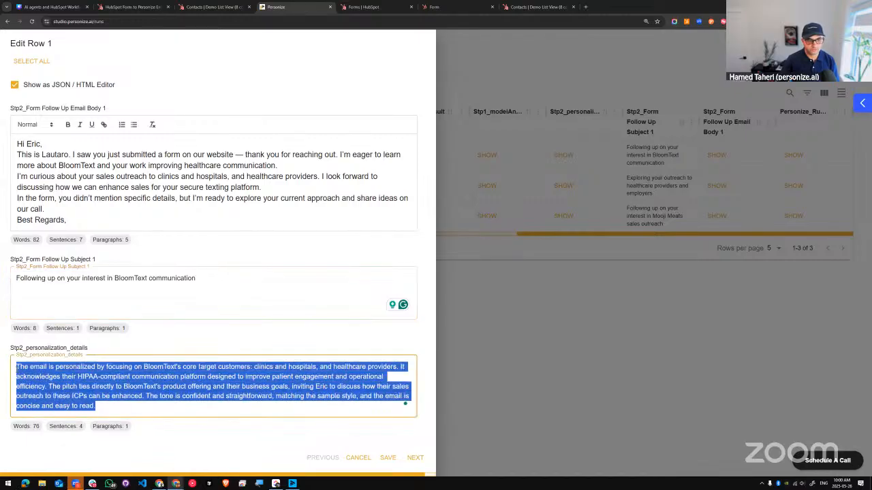
click(164, 376)
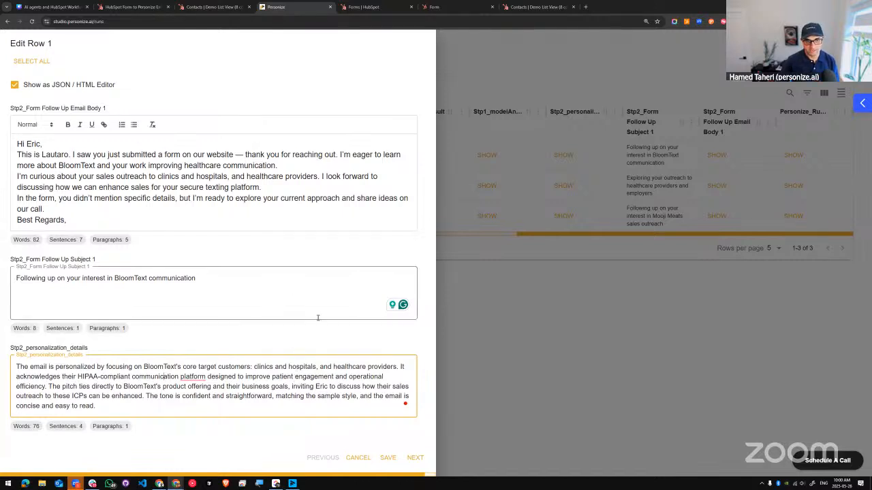
click(359, 458)
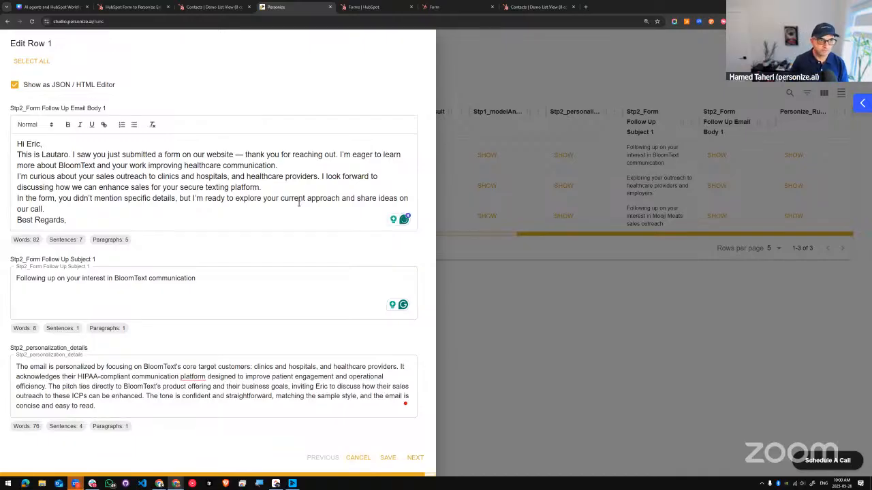
Step: Advance to row 2's results and add the Stp1_modelAnswer column to its view
key(Right)
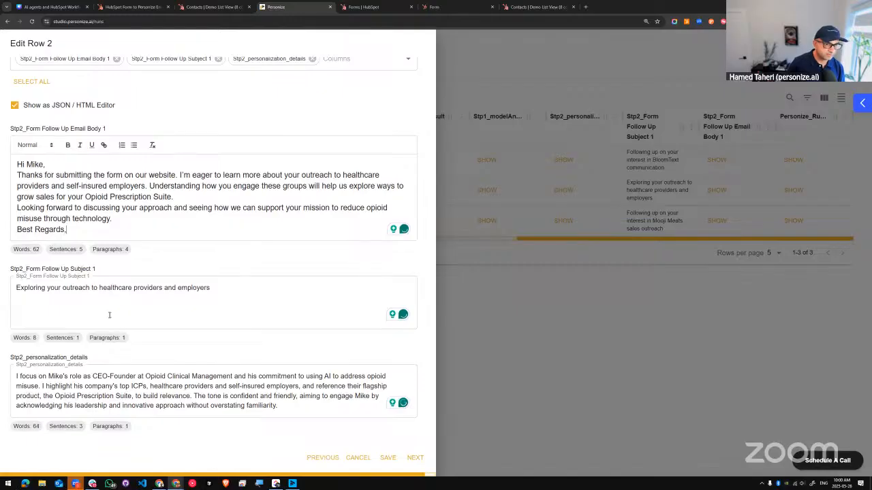
click(335, 62)
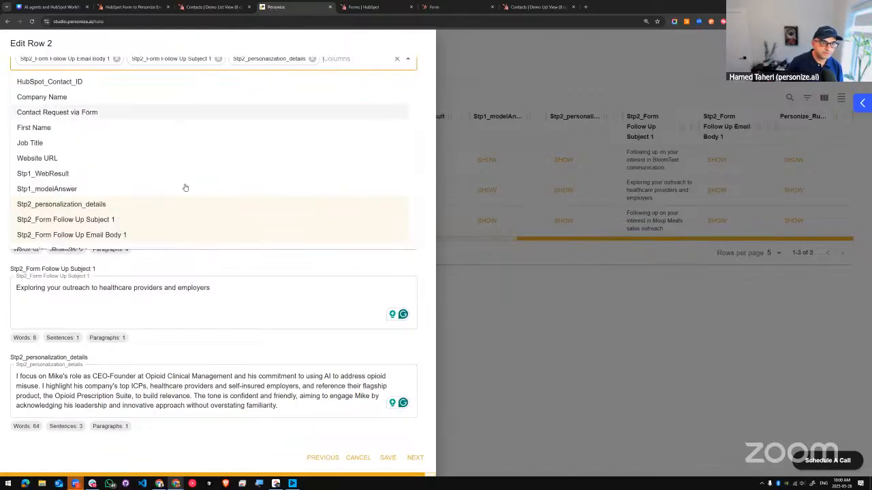
click(61, 191)
Step: Examine row 2's Stp1_modelAnswer company research, from the company overview through the key insights, and return to the follow-up email body
scroll(146, 314, down, 3)
scroll(136, 279, down, 1)
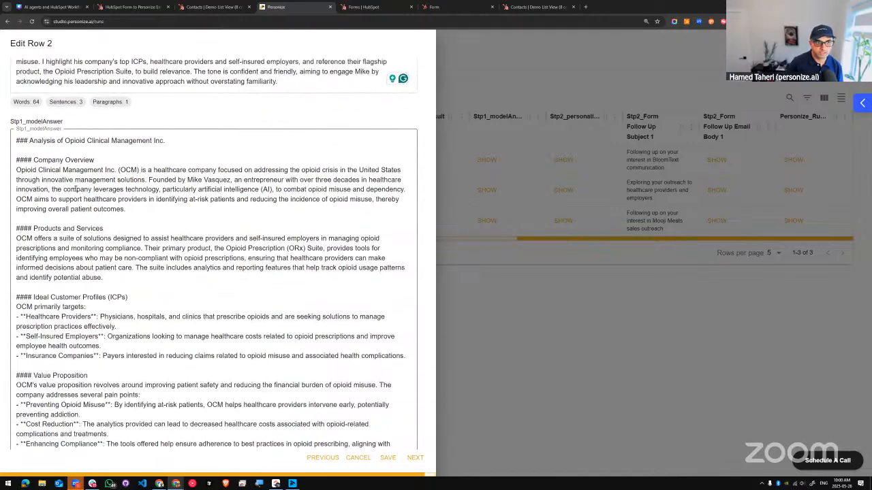
scroll(132, 238, down, 3)
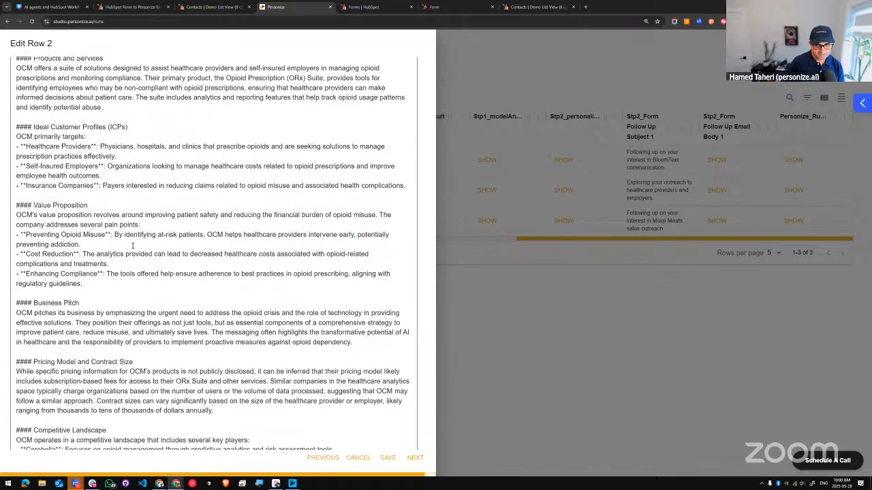
scroll(132, 246, down, 1)
scroll(132, 246, down, 4)
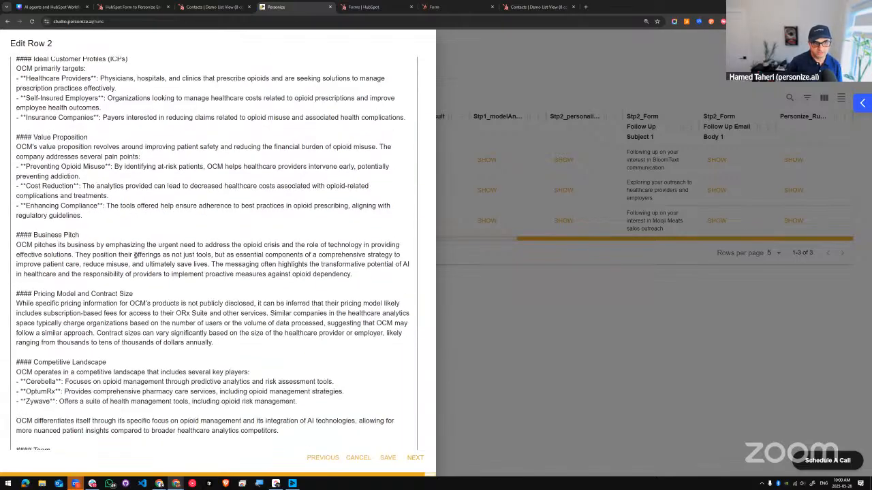
scroll(72, 331, down, 3)
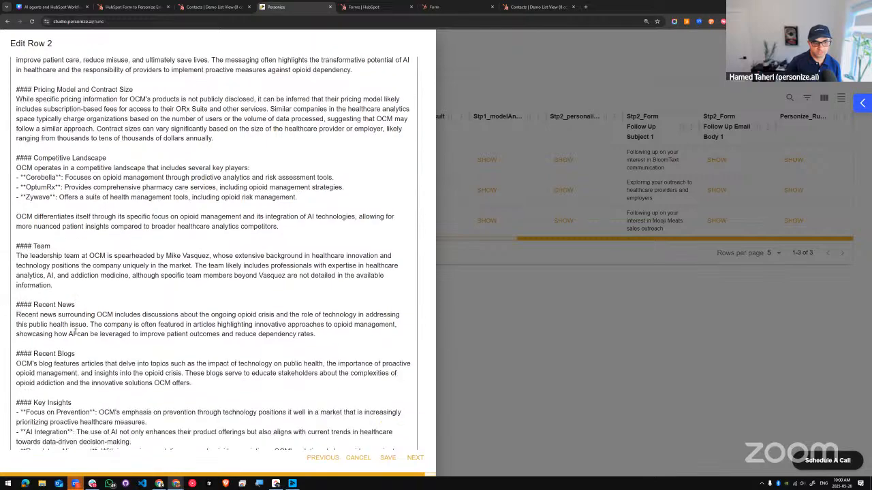
scroll(112, 304, down, 4)
scroll(117, 296, up, 15)
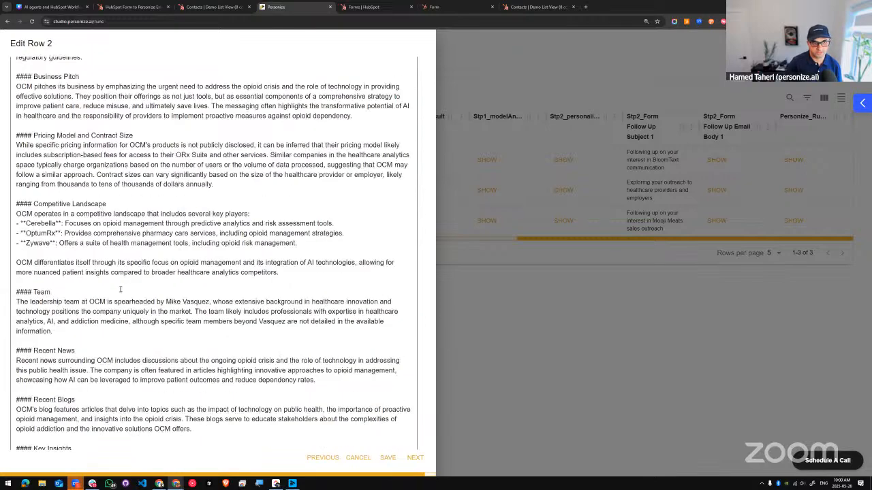
scroll(120, 290, up, 10)
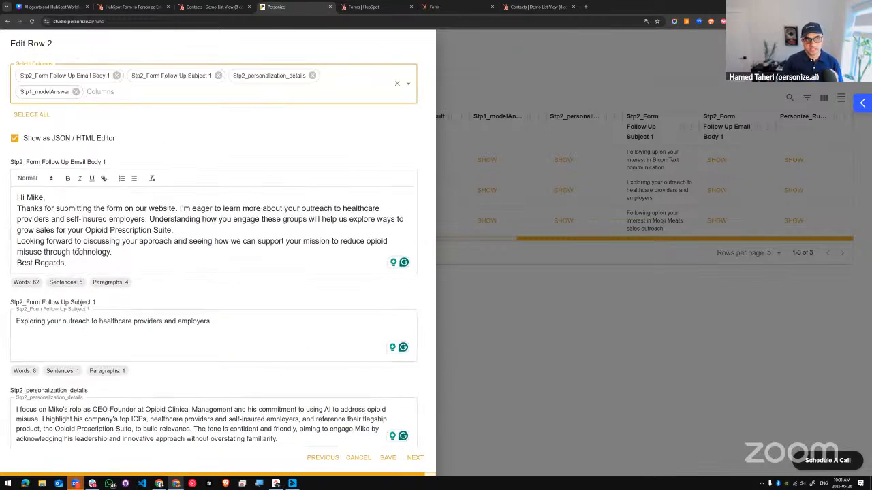
Step: Close the row 2 view and open the newest run's configuration to review its dataset, selected inputs and result destination
click(504, 309)
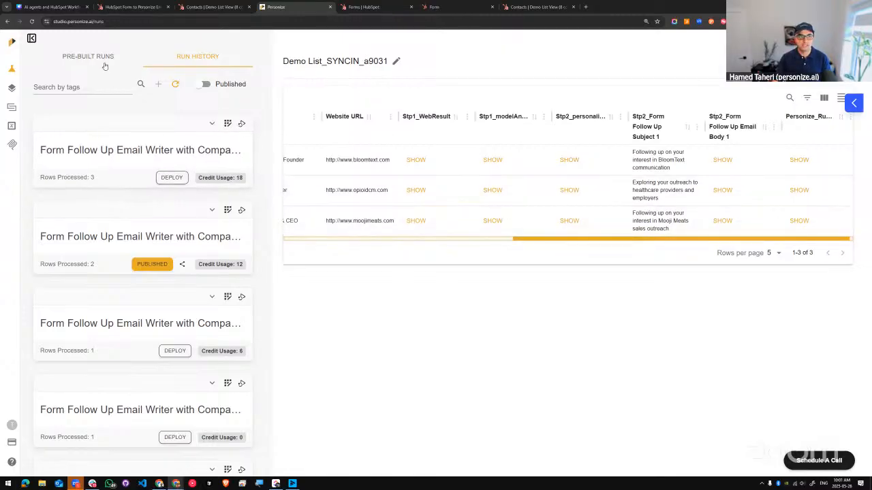
click(242, 124)
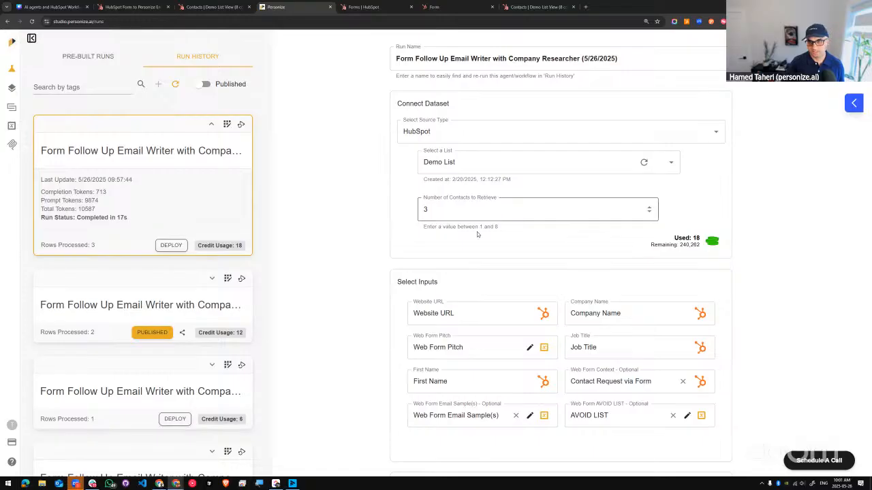
scroll(499, 237, down, 1)
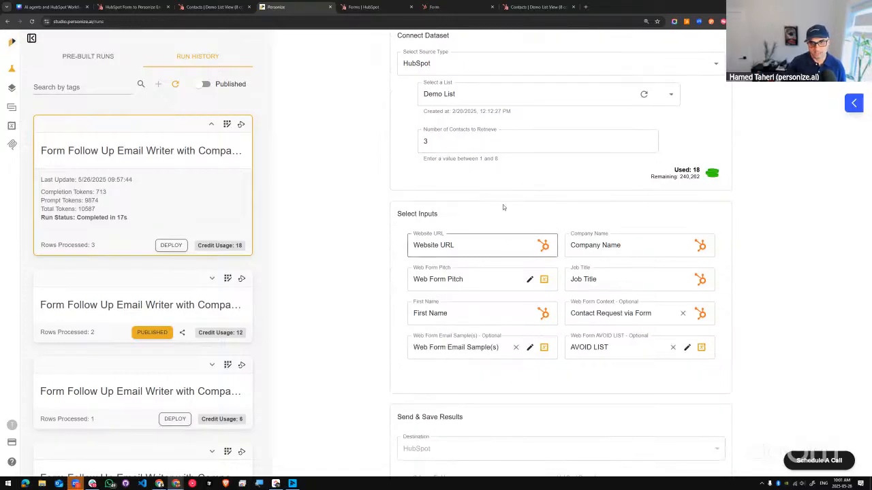
scroll(508, 218, down, 1)
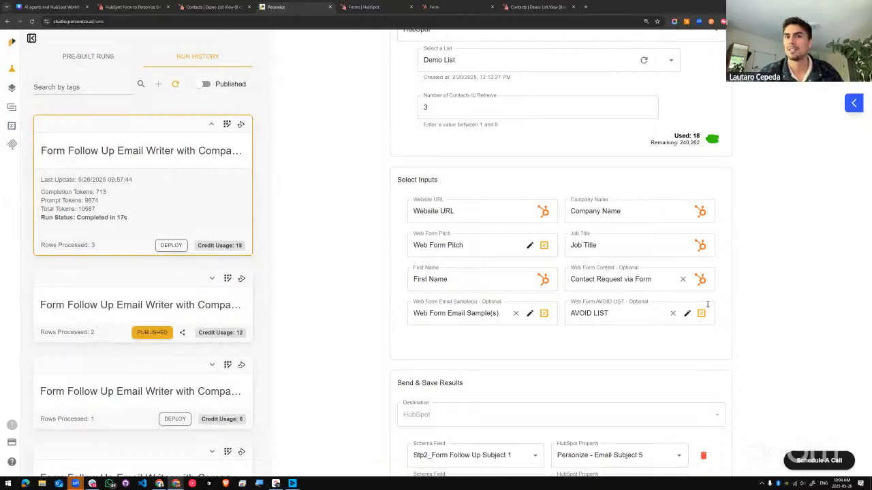
drag(96, 230, 105, 236)
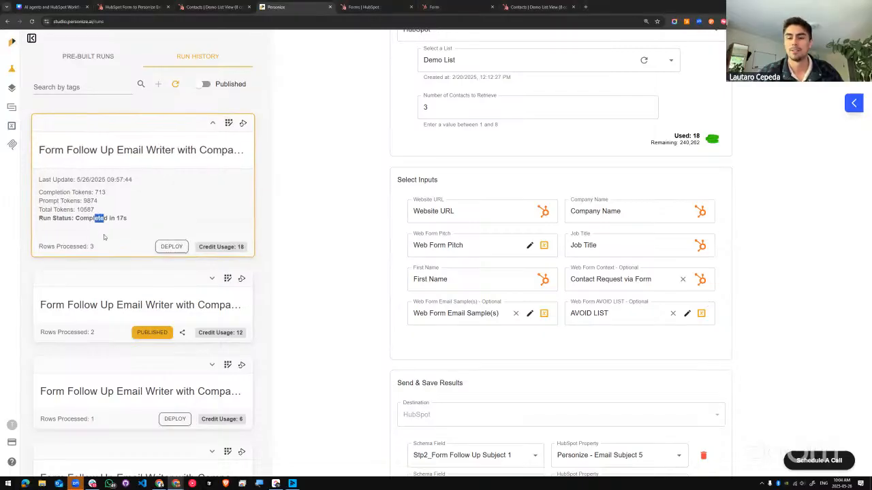
key(alt+Tab)
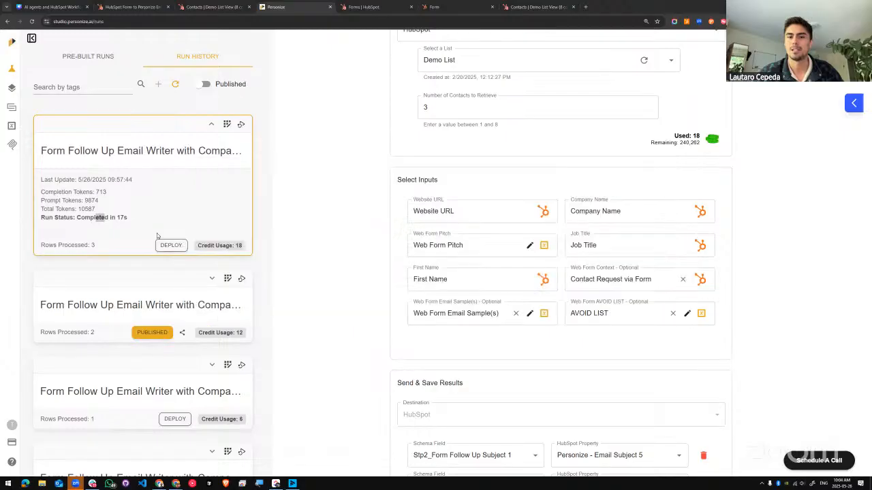